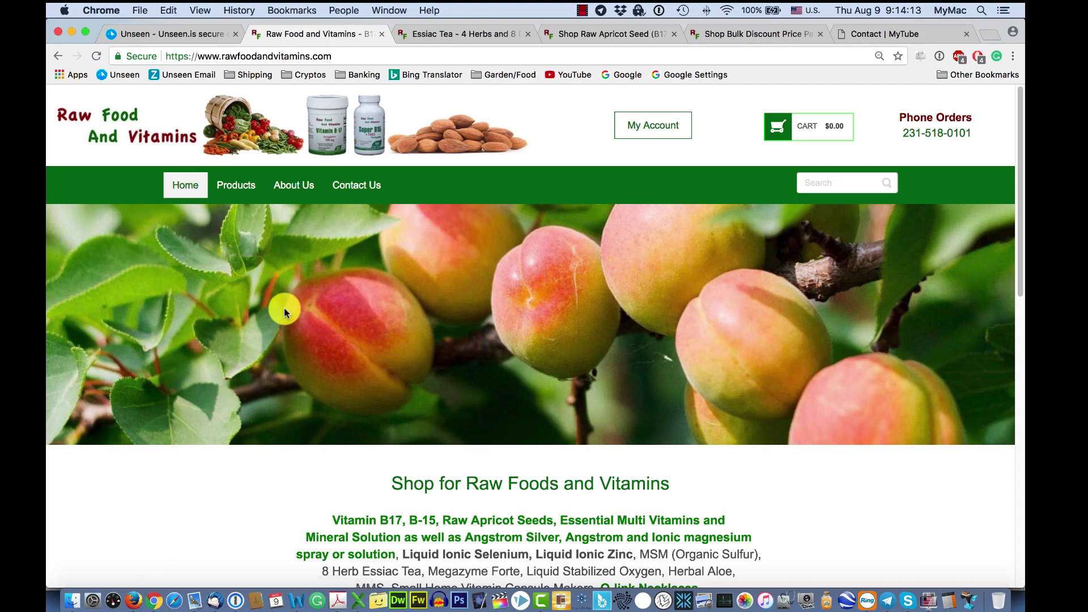
Step: Browse the home page's product intro and video, then bring up the Products category list
{"action": "scroll", "coordinate": [251, 391], "scroll_direction": "down", "scroll_amount": 4}
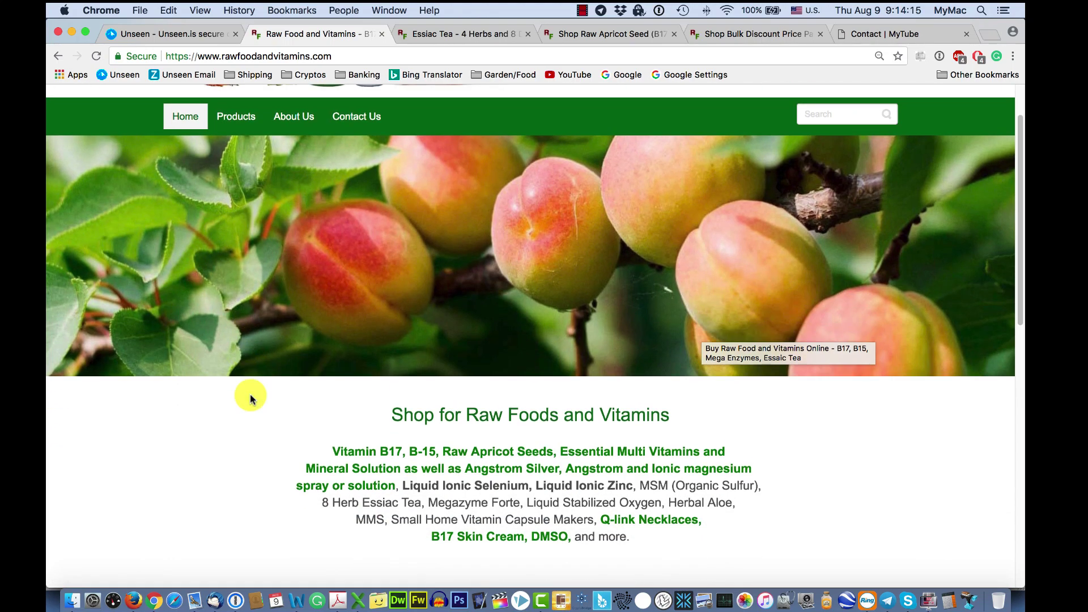
{"action": "scroll", "coordinate": [251, 399], "scroll_direction": "down", "scroll_amount": 10}
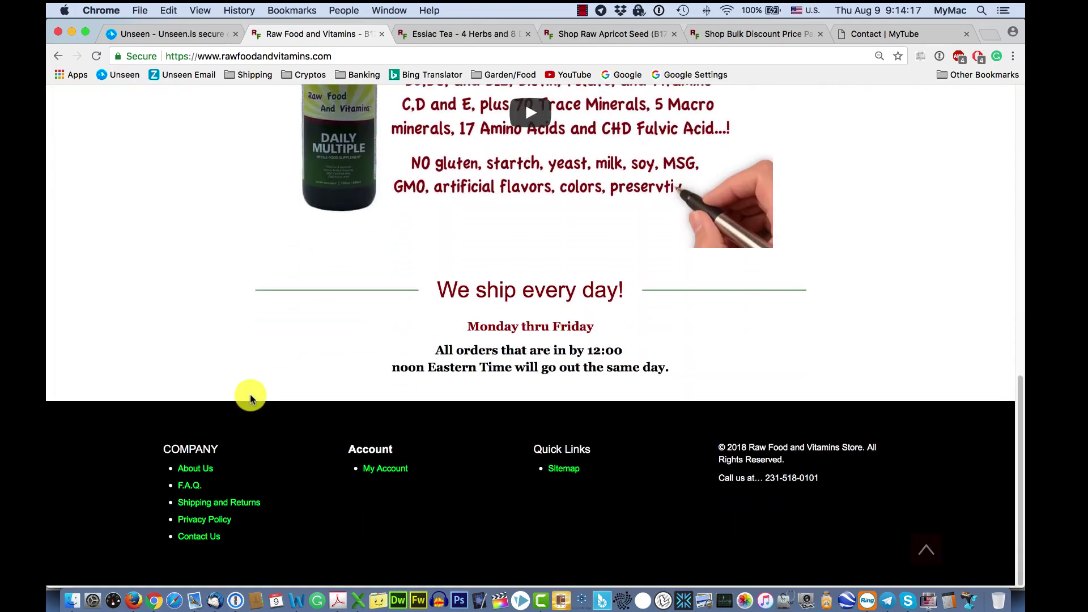
{"action": "scroll", "coordinate": [251, 398], "scroll_direction": "up", "scroll_amount": 10}
{"action": "scroll", "coordinate": [250, 395], "scroll_direction": "up", "scroll_amount": 3}
{"action": "scroll", "coordinate": [250, 396], "scroll_direction": "down", "scroll_amount": 6}
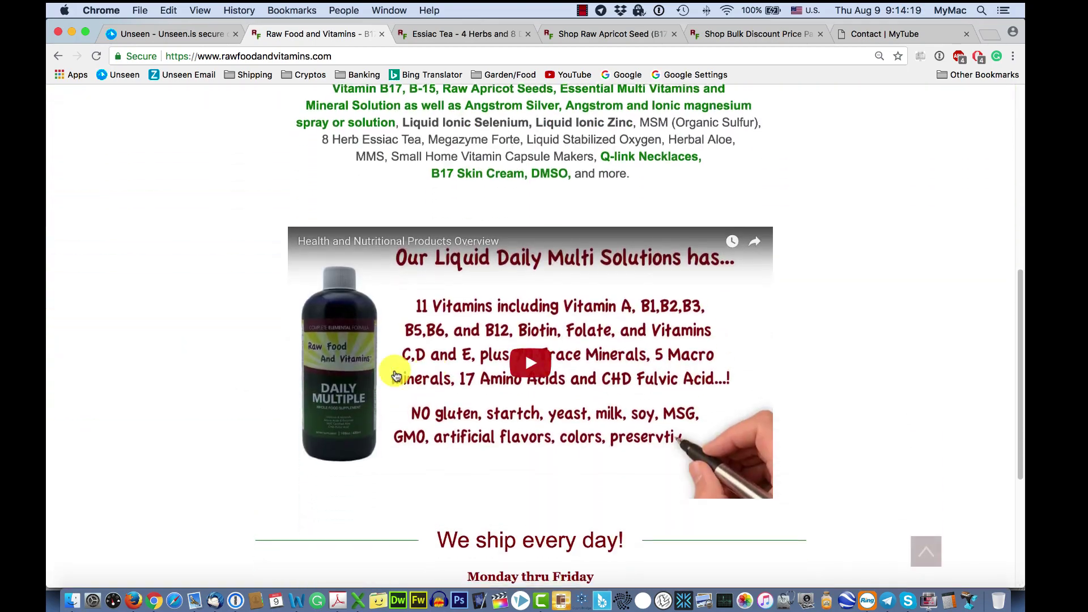
{"action": "scroll", "coordinate": [270, 318], "scroll_direction": "up", "scroll_amount": 8}
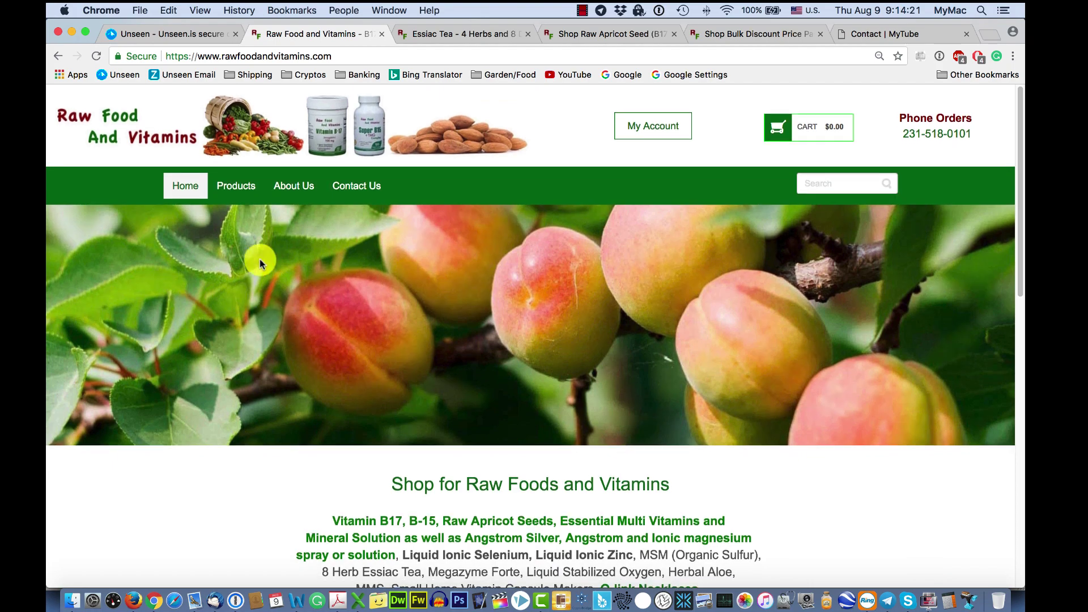
{"action": "mouse_move", "coordinate": [218, 183]}
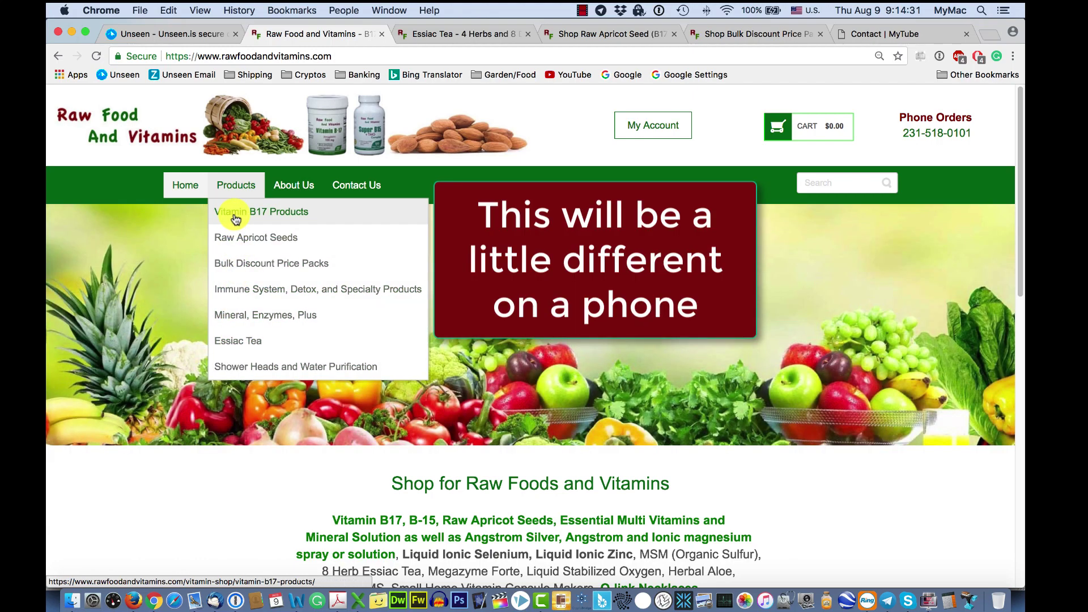
Step: Open Vitamin B17 Products and scroll through its capsules, tablets, ampoules and prices
{"action": "left_click", "coordinate": [236, 219]}
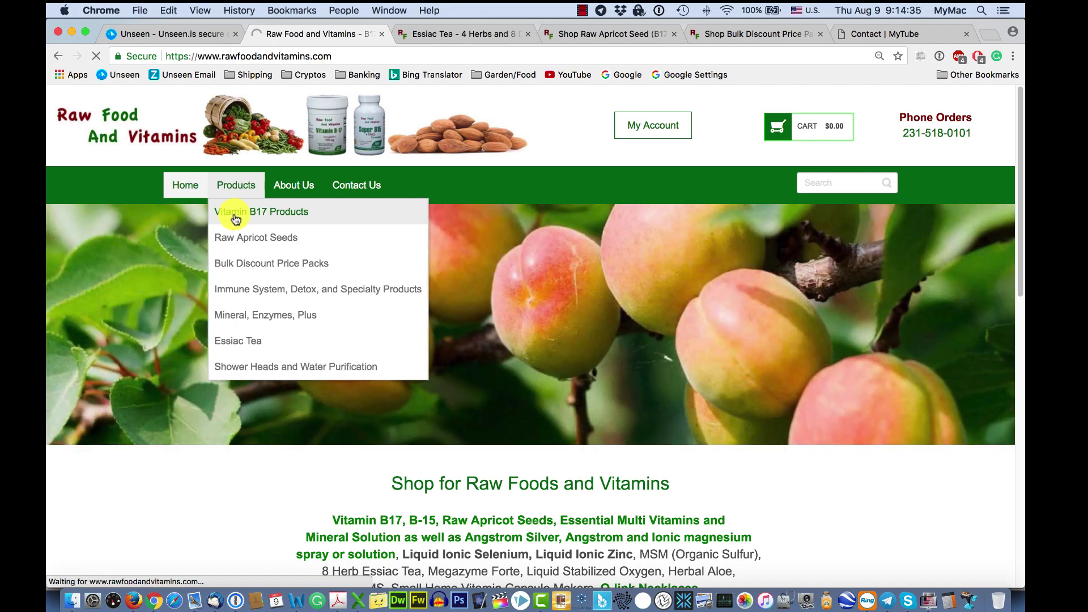
{"action": "scroll", "coordinate": [116, 316], "scroll_direction": "down", "scroll_amount": 2}
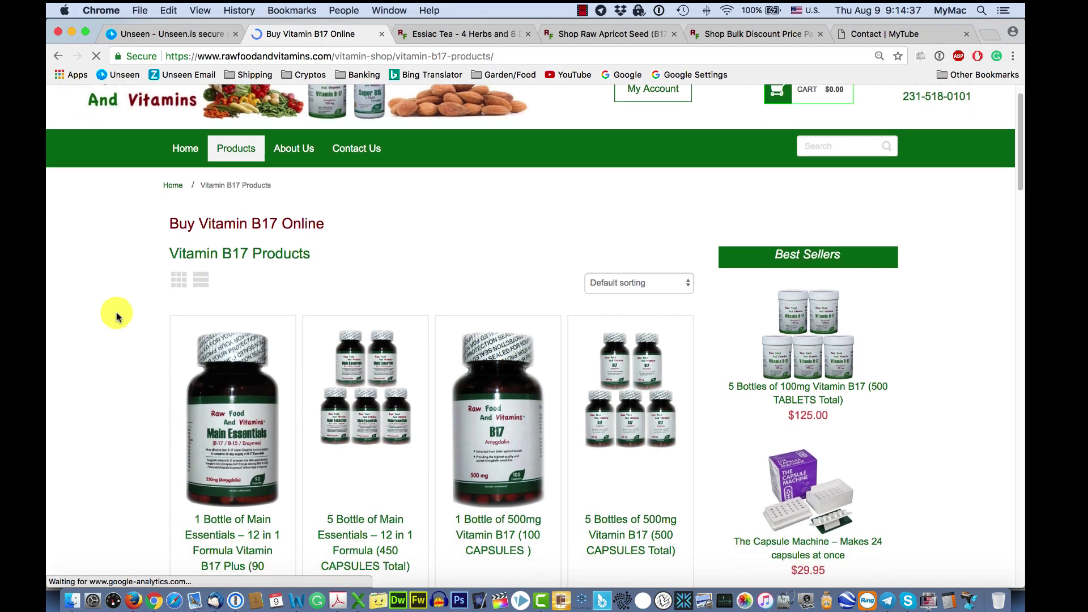
{"action": "scroll", "coordinate": [116, 316], "scroll_direction": "down", "scroll_amount": 8}
{"action": "scroll", "coordinate": [116, 316], "scroll_direction": "down", "scroll_amount": 3}
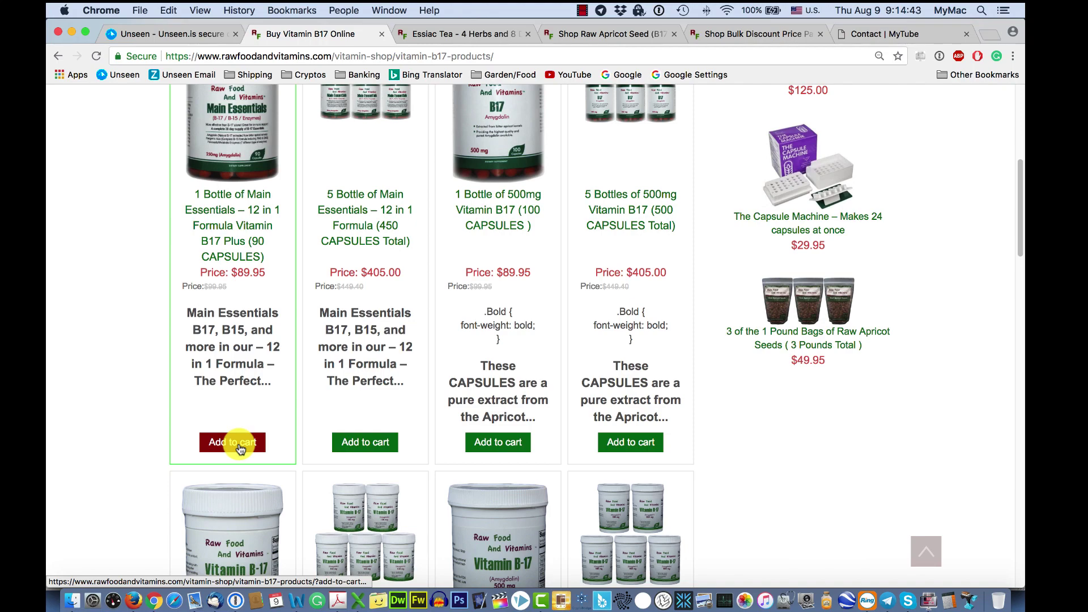
{"action": "scroll", "coordinate": [110, 393], "scroll_direction": "down", "scroll_amount": 12}
{"action": "scroll", "coordinate": [112, 393], "scroll_direction": "down", "scroll_amount": 15}
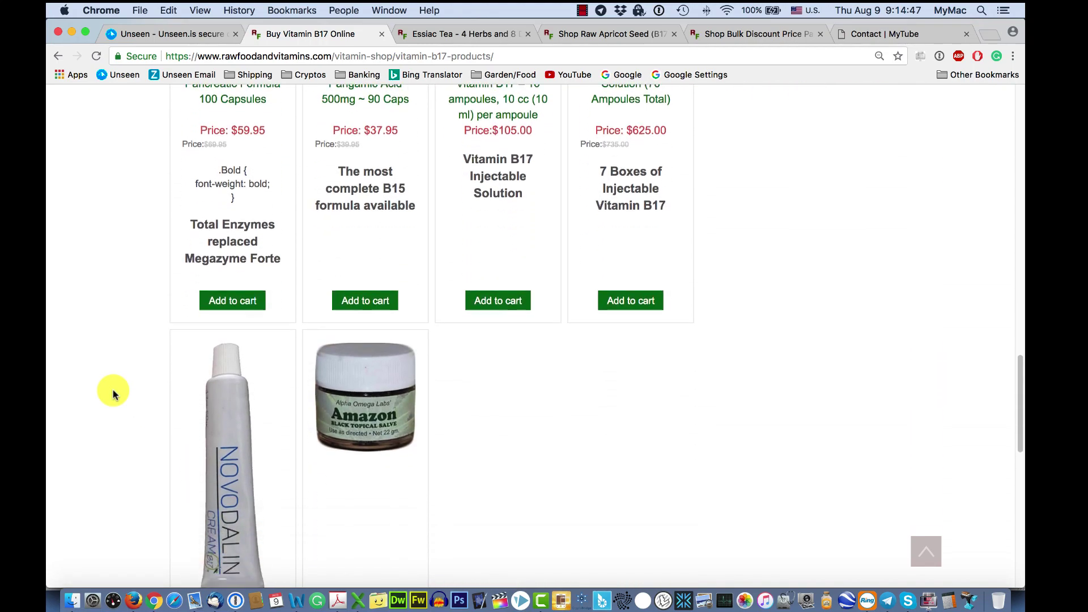
{"action": "scroll", "coordinate": [113, 393], "scroll_direction": "up", "scroll_amount": 20}
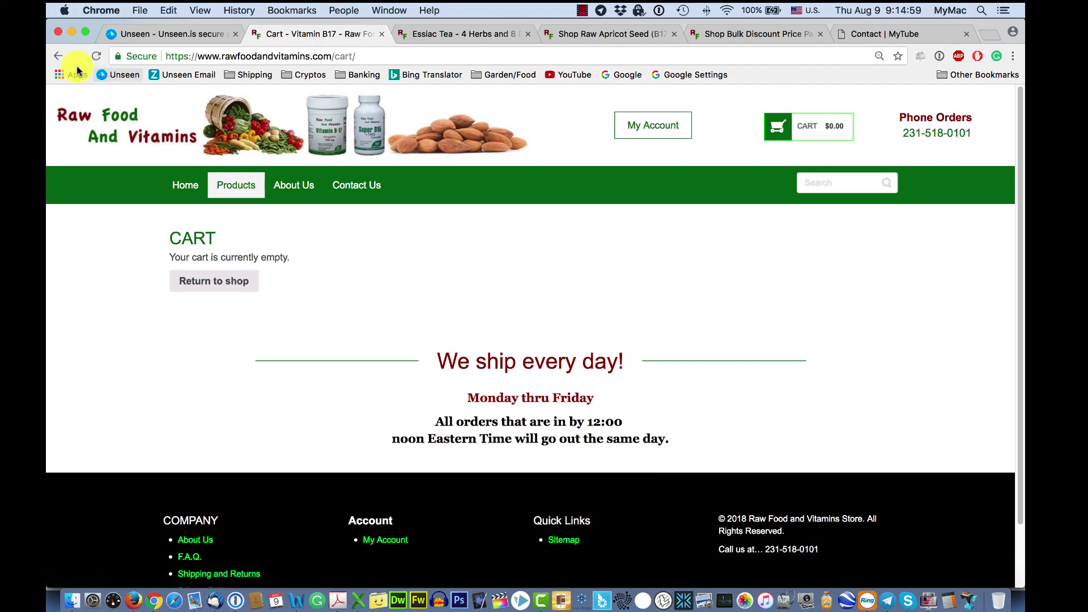
Step: Go back from the empty cart, revisit Vitamin B17 Products, then head for Raw Apricot Seeds
{"action": "left_click", "coordinate": [56, 58]}
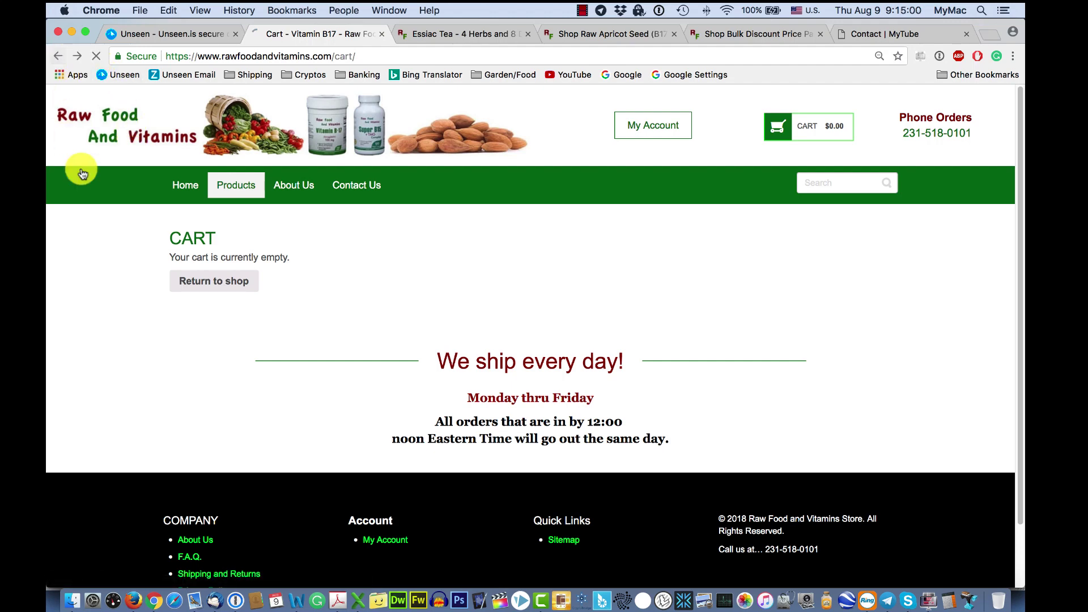
{"action": "left_click", "coordinate": [231, 212]}
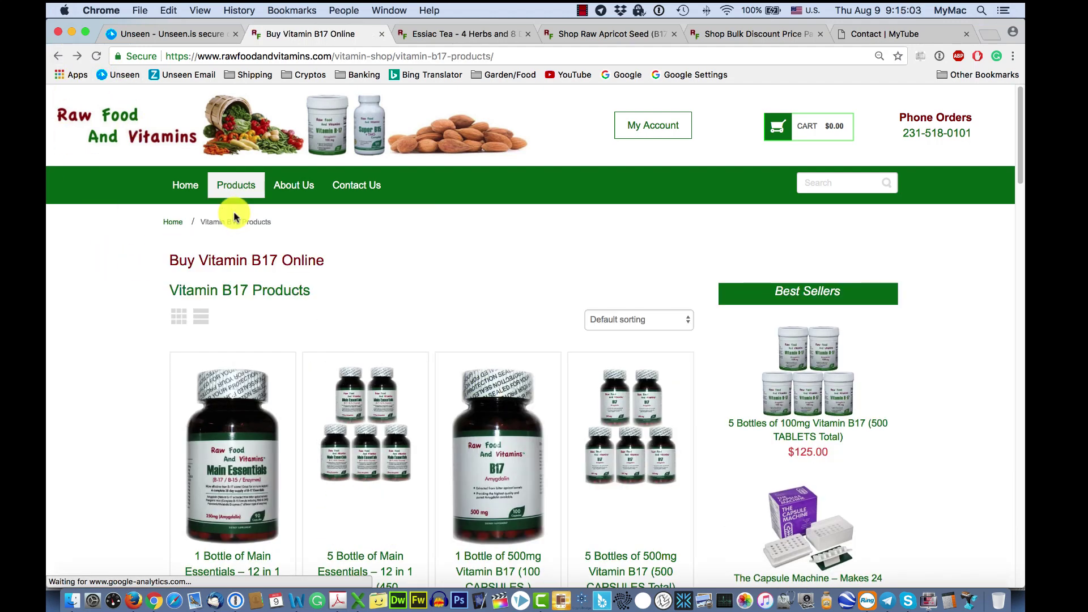
{"action": "scroll", "coordinate": [65, 327], "scroll_direction": "down", "scroll_amount": 10}
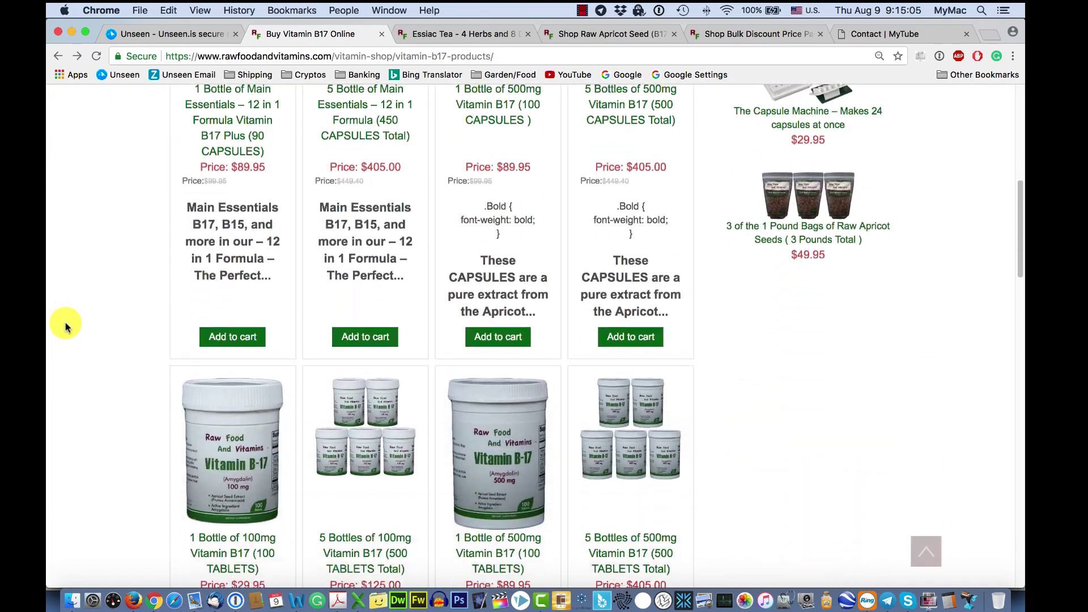
{"action": "scroll", "coordinate": [65, 326], "scroll_direction": "up", "scroll_amount": 10}
{"action": "mouse_move", "coordinate": [222, 195]}
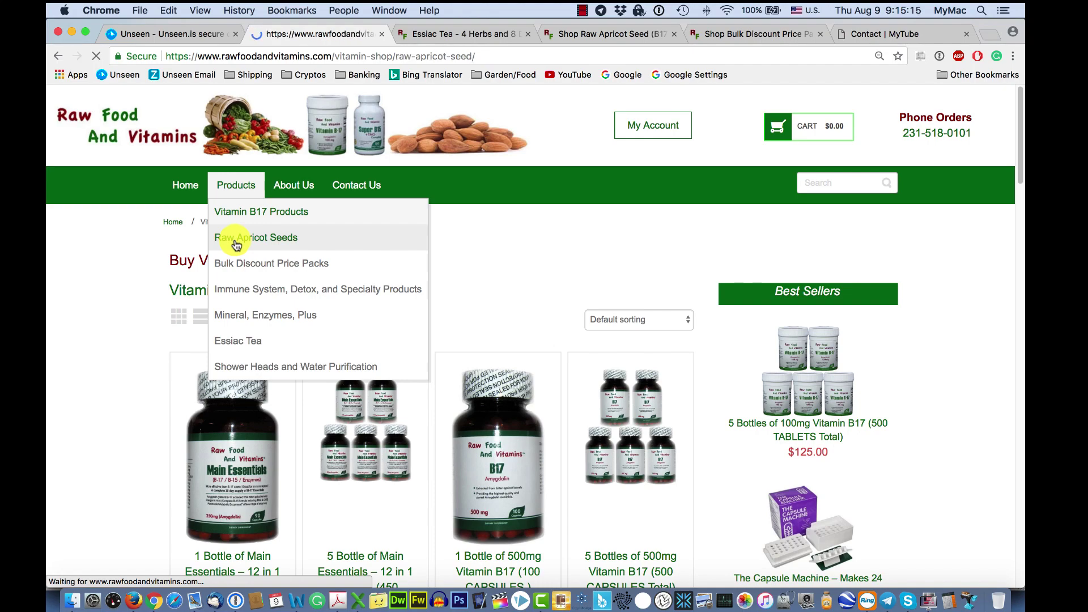
Step: Scroll through the Raw Apricot Seeds products
{"action": "scroll", "coordinate": [85, 309], "scroll_direction": "down", "scroll_amount": 7}
{"action": "scroll", "coordinate": [87, 314], "scroll_direction": "down", "scroll_amount": 13}
{"action": "scroll", "coordinate": [87, 315], "scroll_direction": "up", "scroll_amount": 20}
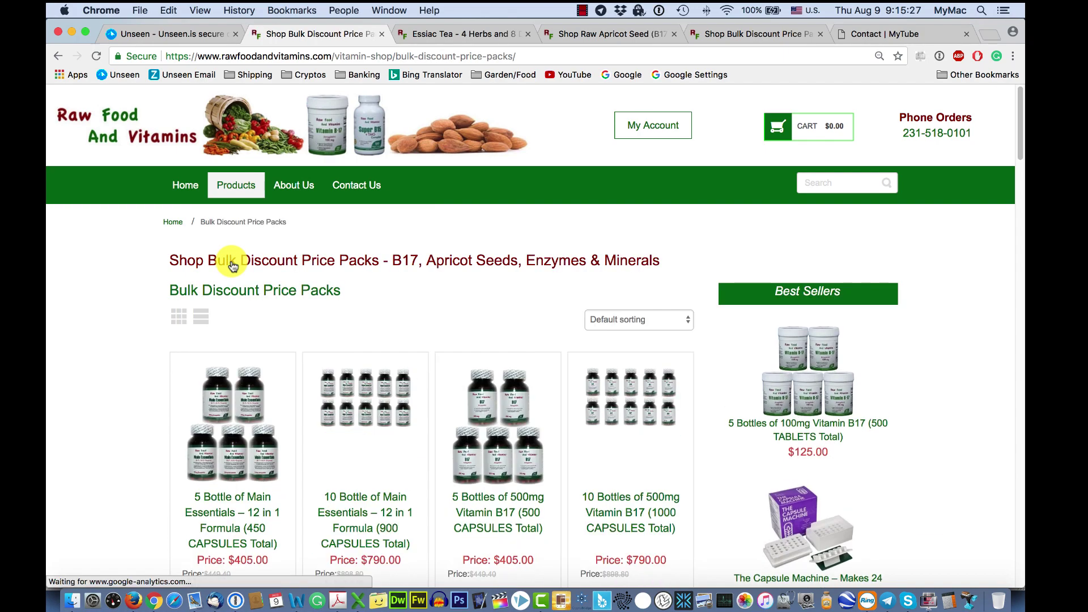
Step: Scroll the Bulk Discount Price Packs listing ($405.00–$790.00) to the bottom and back
{"action": "scroll", "coordinate": [108, 333], "scroll_direction": "down", "scroll_amount": 2}
{"action": "scroll", "coordinate": [108, 333], "scroll_direction": "down", "scroll_amount": 10}
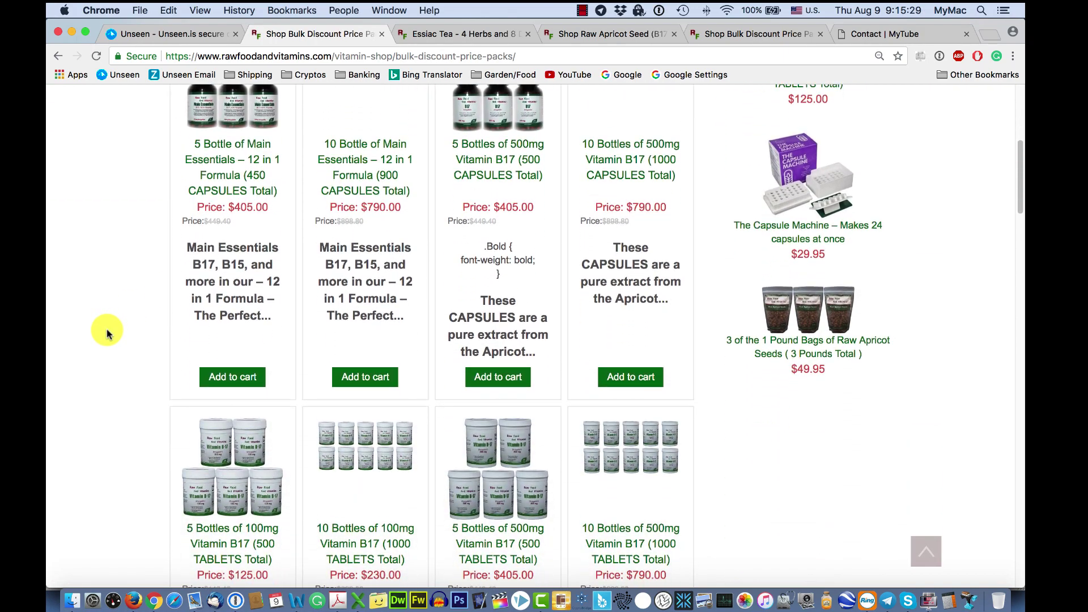
{"action": "scroll", "coordinate": [108, 333], "scroll_direction": "down", "scroll_amount": 8}
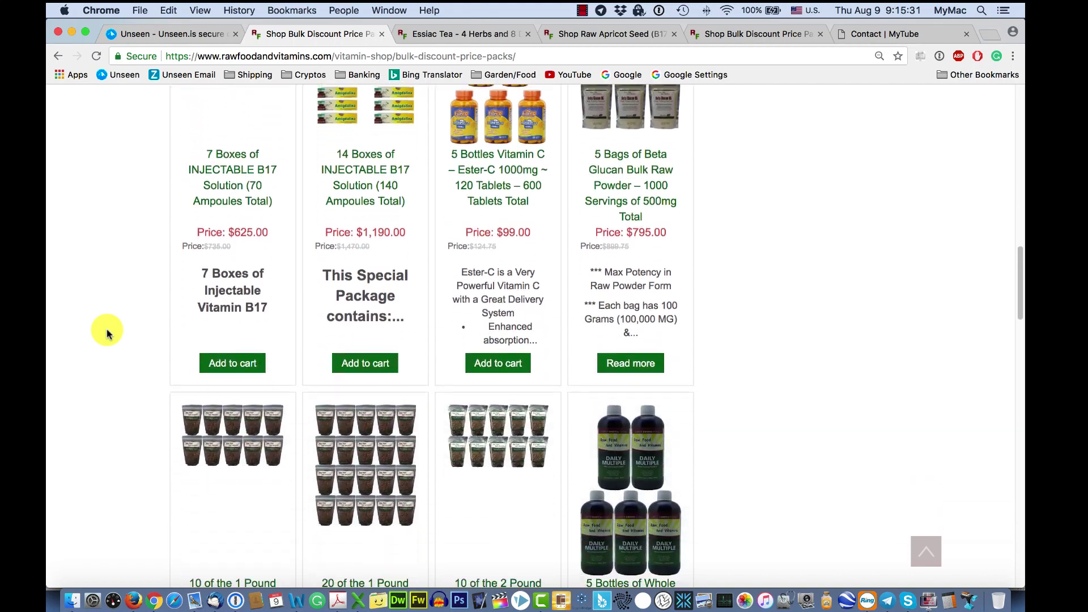
{"action": "scroll", "coordinate": [49, 315], "scroll_direction": "down", "scroll_amount": 10}
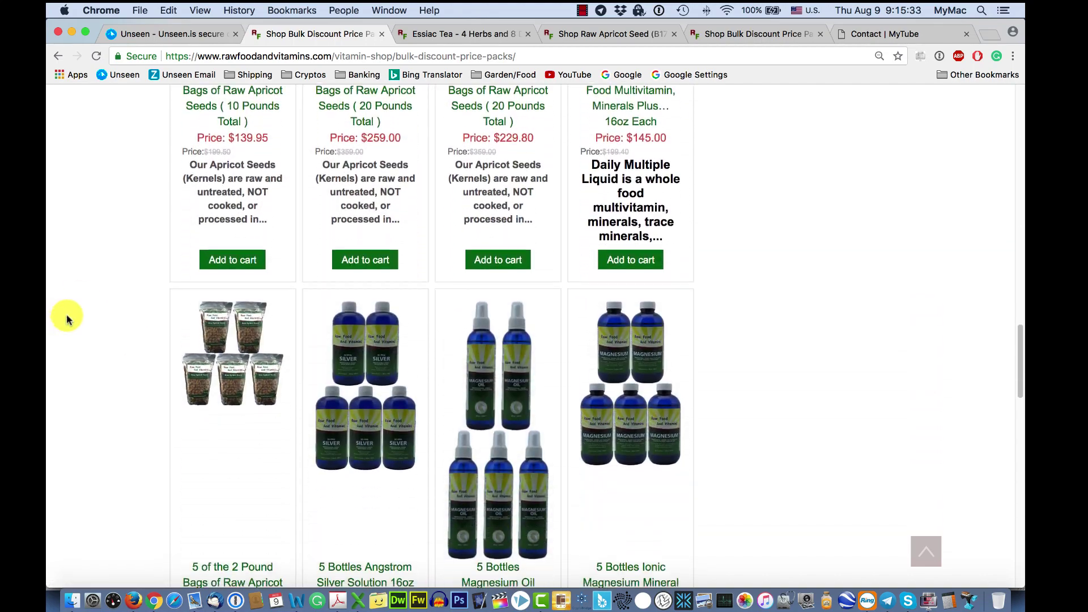
{"action": "scroll", "coordinate": [66, 319], "scroll_direction": "down", "scroll_amount": 10}
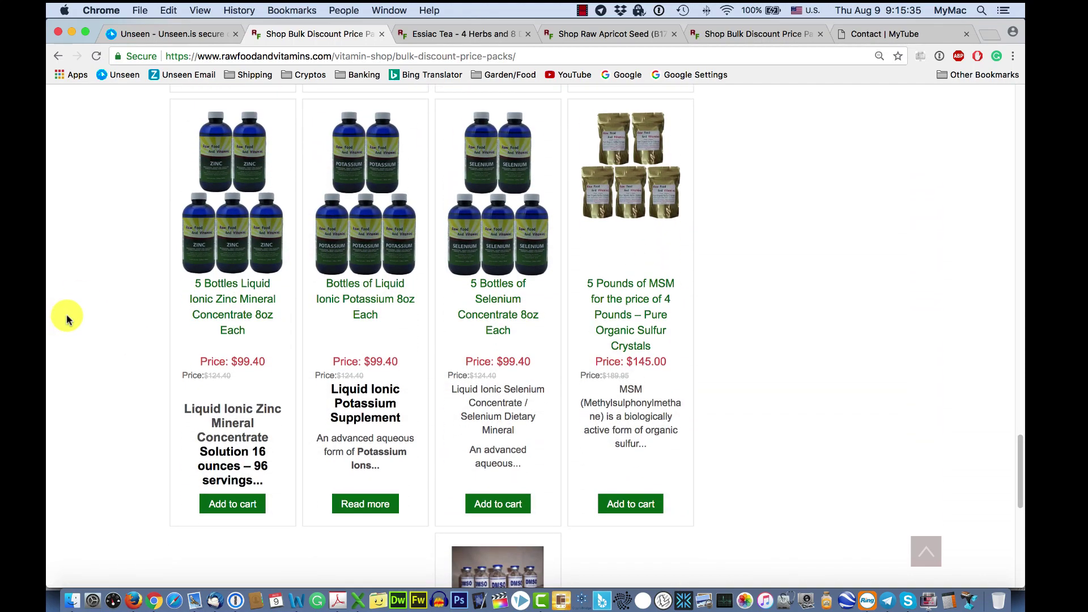
{"action": "scroll", "coordinate": [67, 320], "scroll_direction": "up", "scroll_amount": 20}
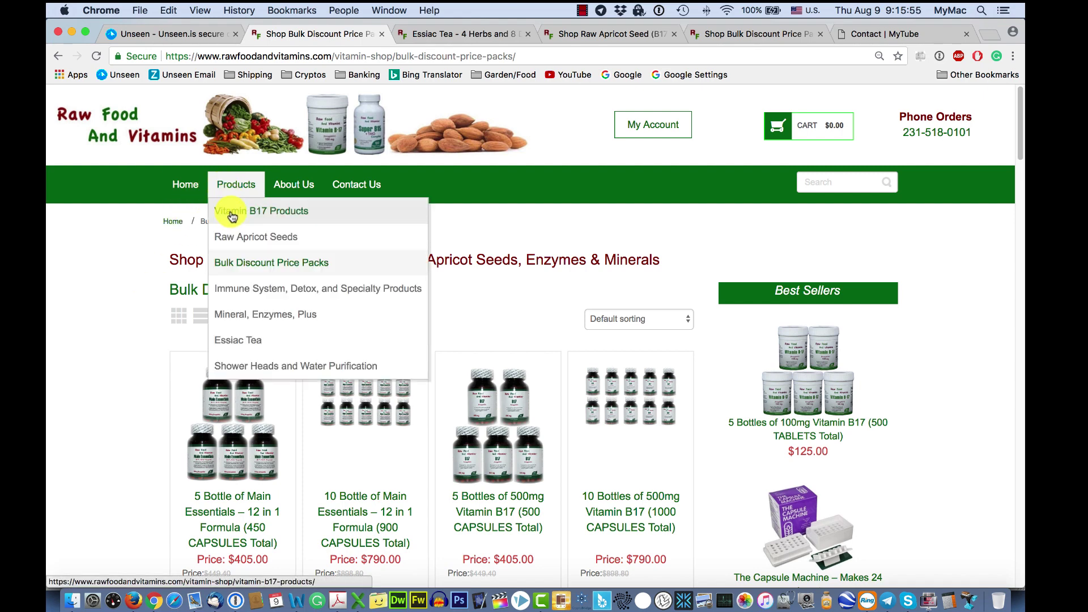
Step: Reopen Vitamin B17 Products and add 1 Bottle of Main Essentials ($89.95) to the cart
{"action": "left_click", "coordinate": [232, 216]}
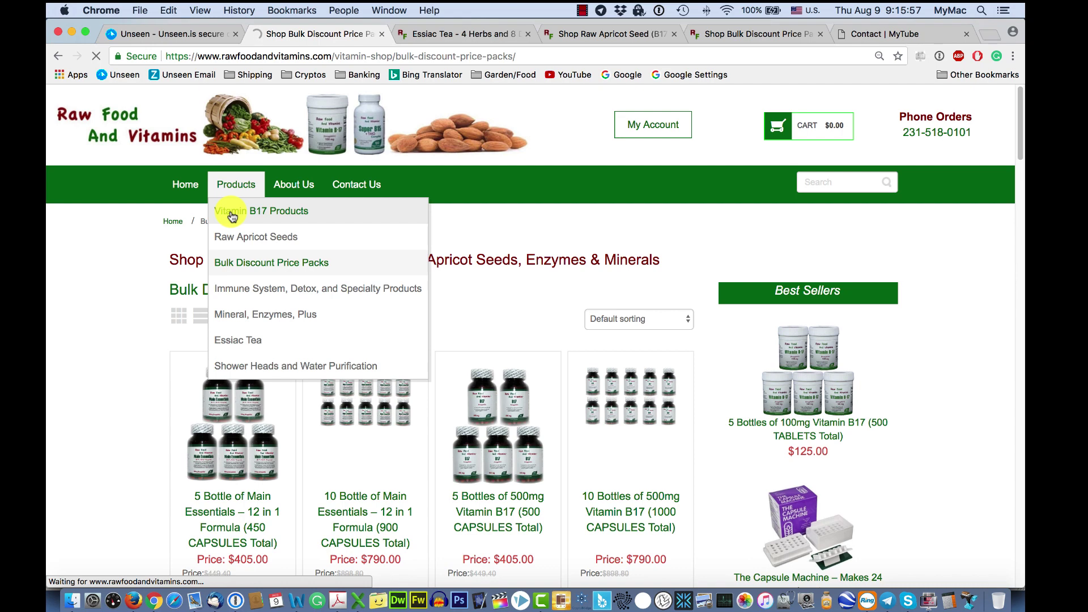
{"action": "scroll", "coordinate": [92, 301], "scroll_direction": "down", "scroll_amount": 5}
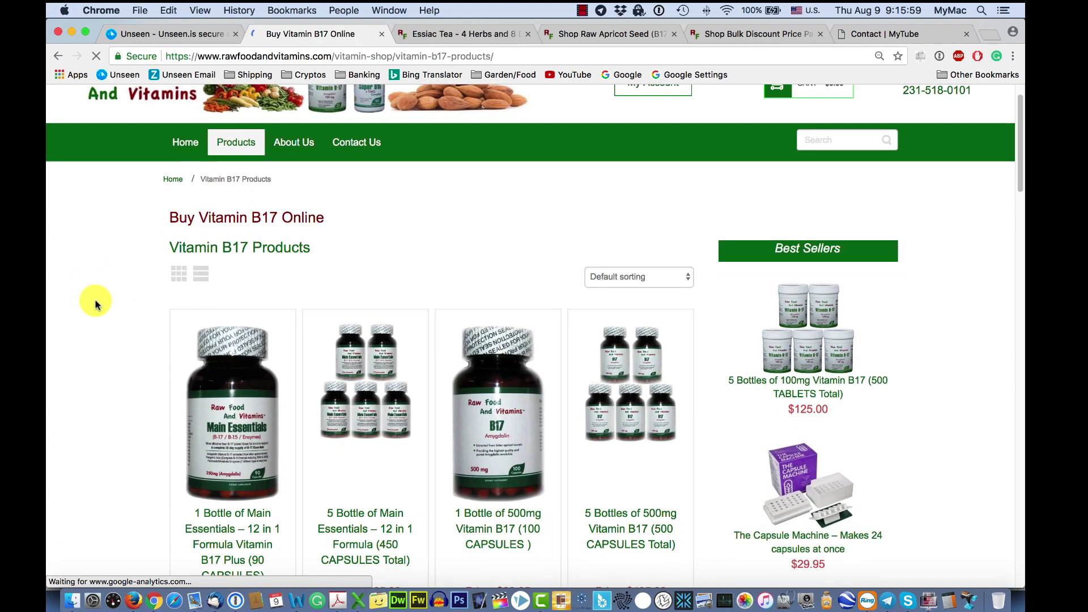
{"action": "scroll", "coordinate": [92, 299], "scroll_direction": "down", "scroll_amount": 4}
{"action": "scroll", "coordinate": [92, 299], "scroll_direction": "up", "scroll_amount": 2}
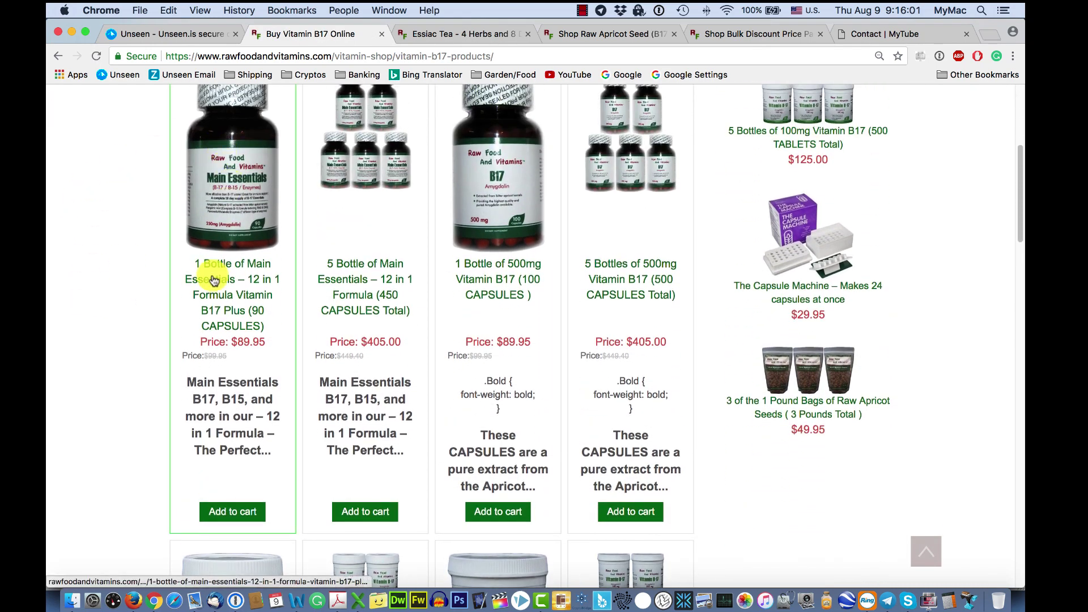
{"action": "left_click", "coordinate": [232, 512]}
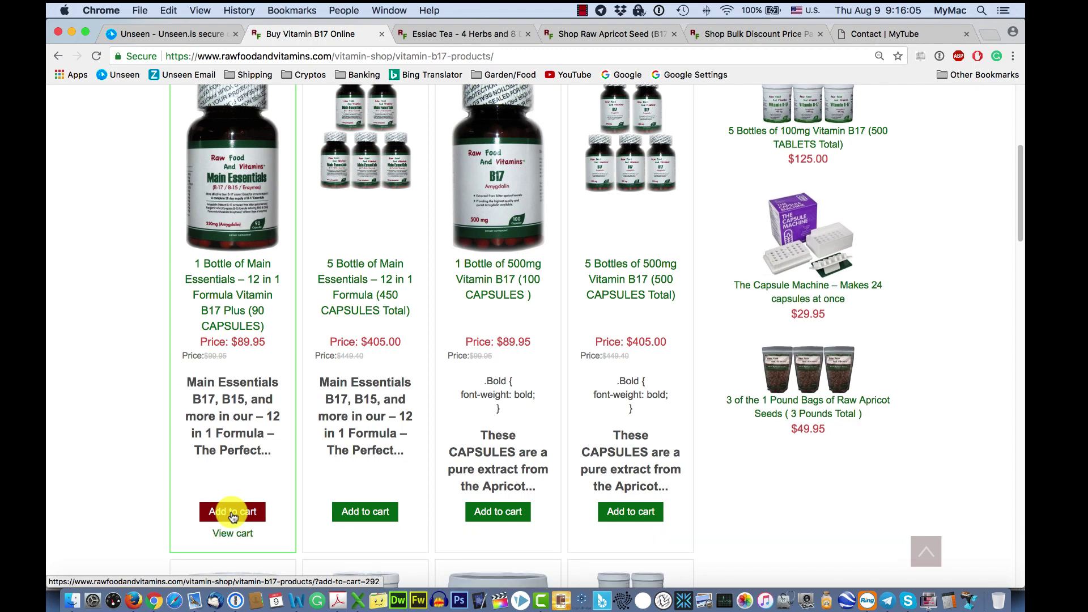
{"action": "scroll", "coordinate": [109, 418], "scroll_direction": "up", "scroll_amount": 6}
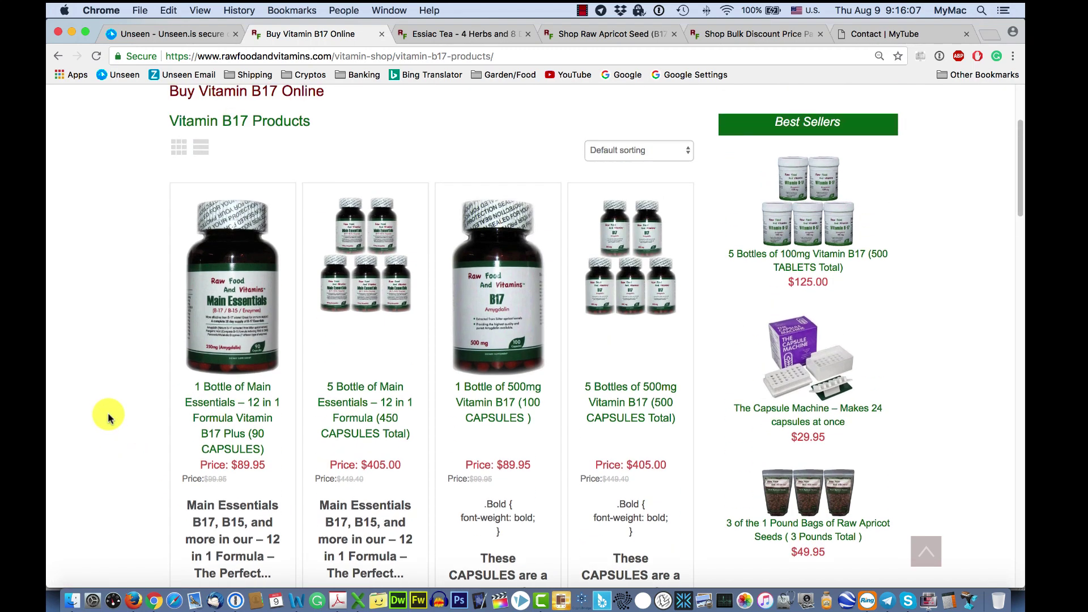
{"action": "mouse_move", "coordinate": [811, 134]}
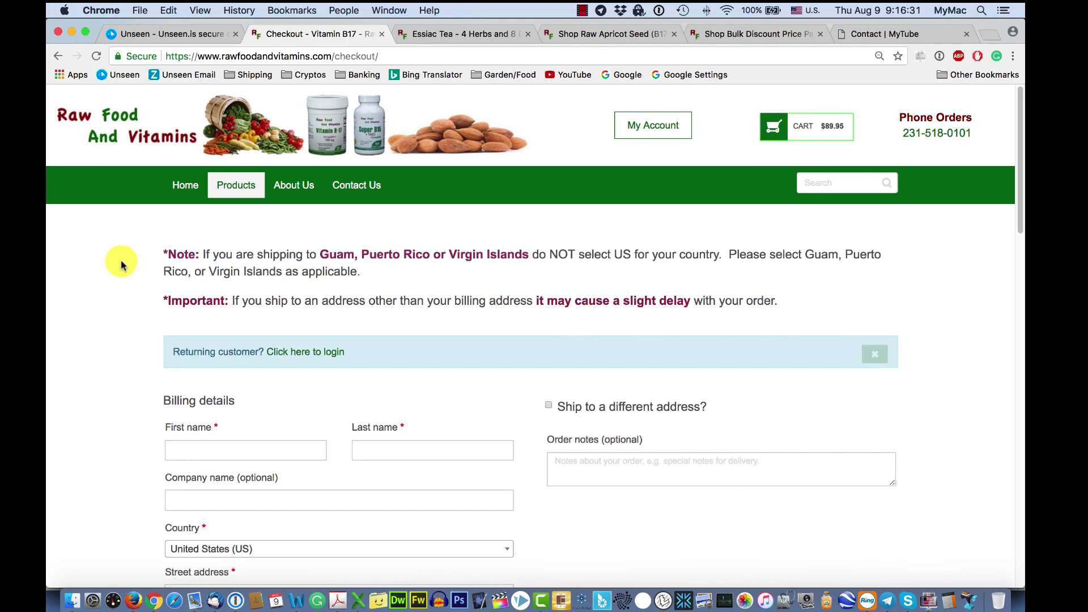
Step: Enter the billing name, US street address, town, state, ZIP, phone and e-mail
{"action": "scroll", "coordinate": [121, 262], "scroll_direction": "down", "scroll_amount": 4}
{"action": "scroll", "coordinate": [121, 261], "scroll_direction": "down", "scroll_amount": 1}
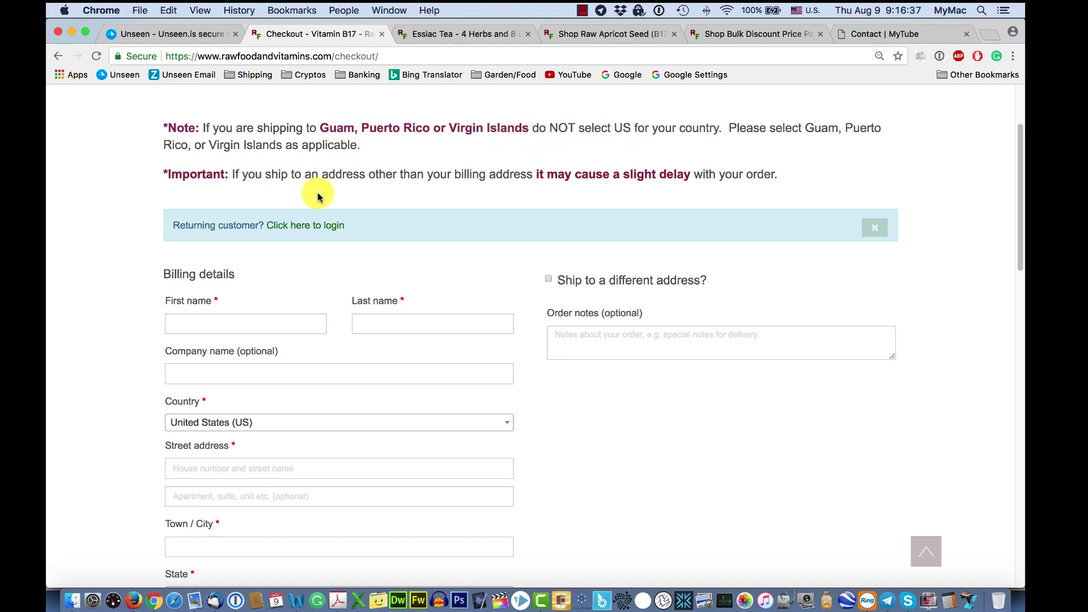
{"action": "scroll", "coordinate": [73, 187], "scroll_direction": "down", "scroll_amount": 5}
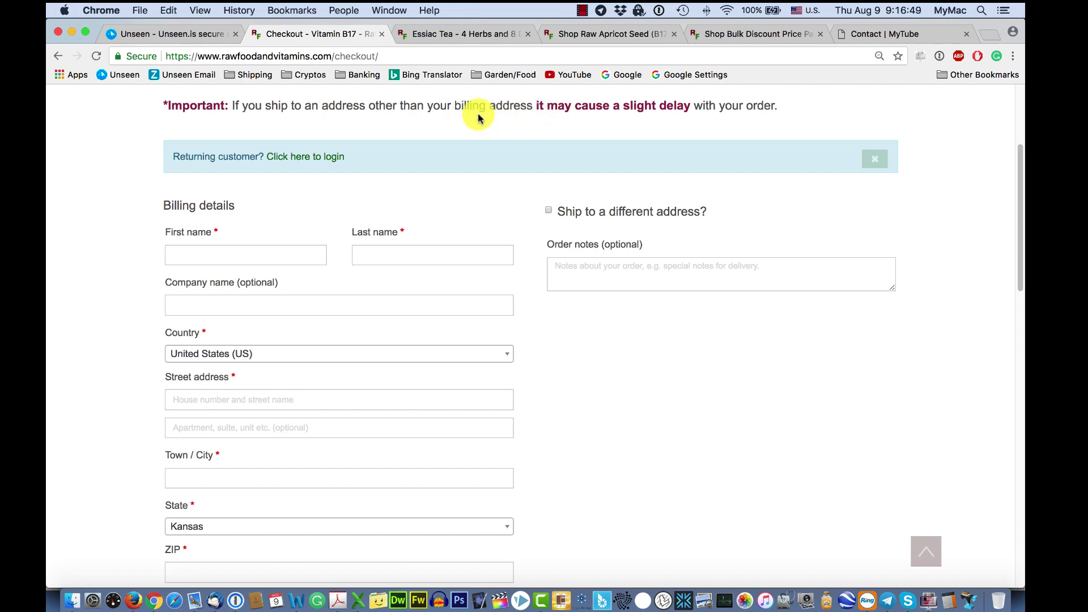
{"action": "scroll", "coordinate": [81, 174], "scroll_direction": "down", "scroll_amount": 3}
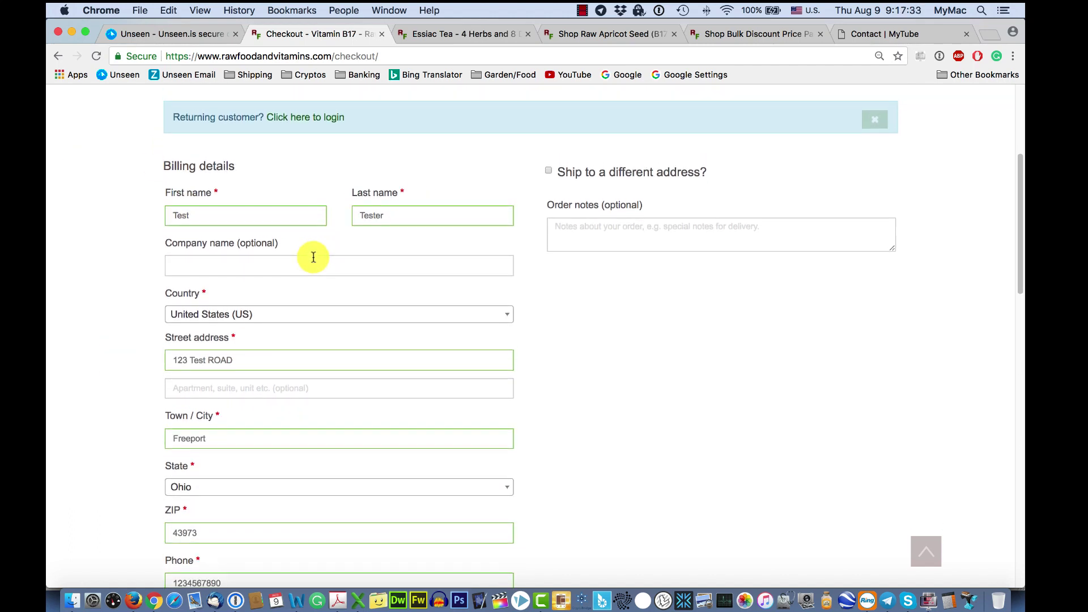
{"action": "scroll", "coordinate": [334, 249], "scroll_direction": "down", "scroll_amount": 4}
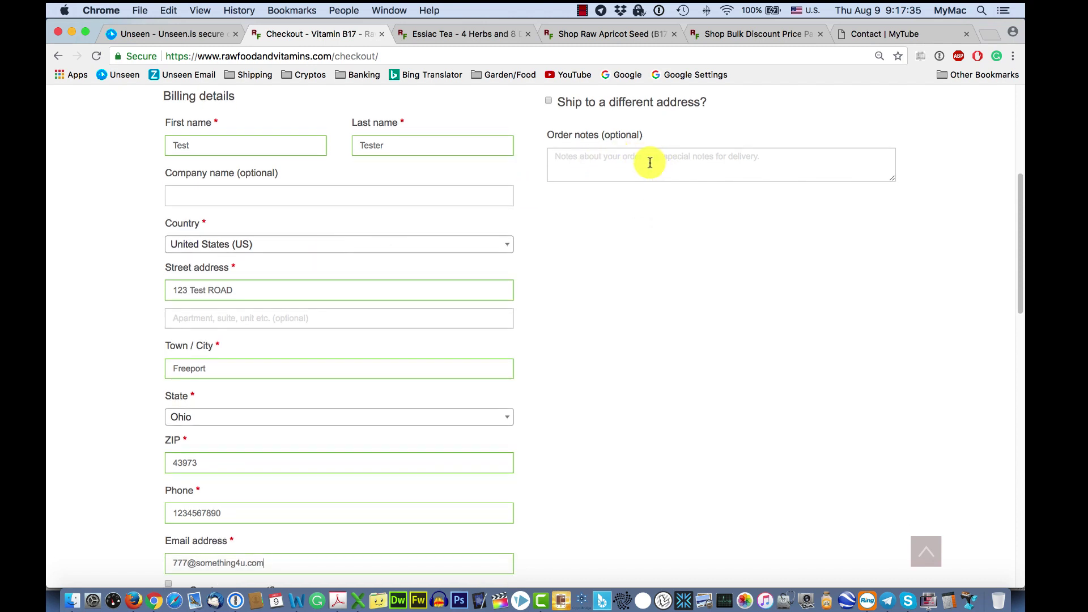
{"action": "scroll", "coordinate": [114, 262], "scroll_direction": "down", "scroll_amount": 5}
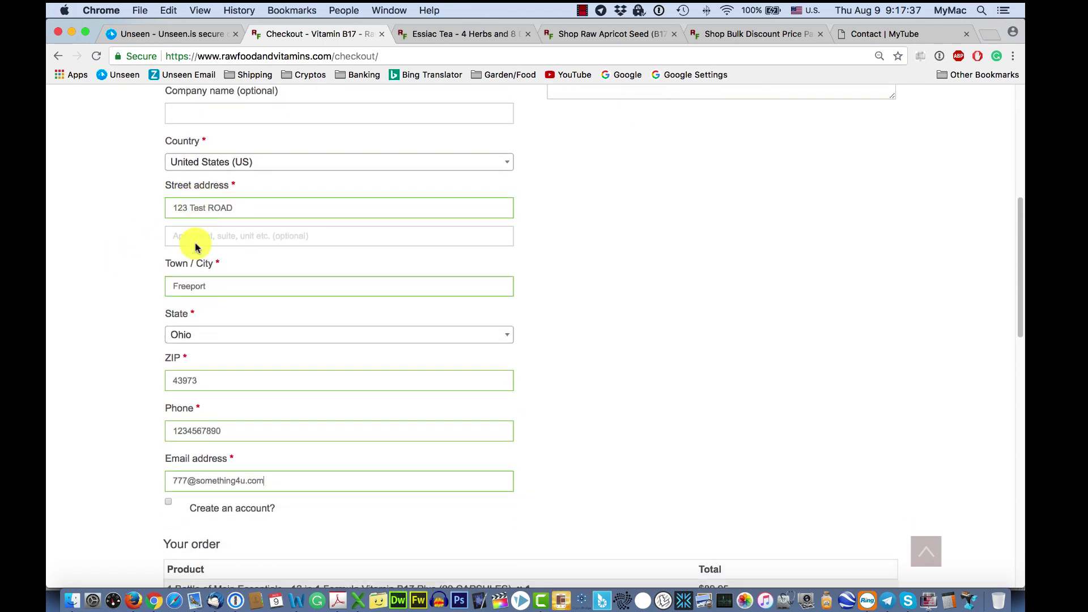
{"action": "scroll", "coordinate": [190, 349], "scroll_direction": "down", "scroll_amount": 3}
{"action": "scroll", "coordinate": [193, 353], "scroll_direction": "down", "scroll_amount": 5}
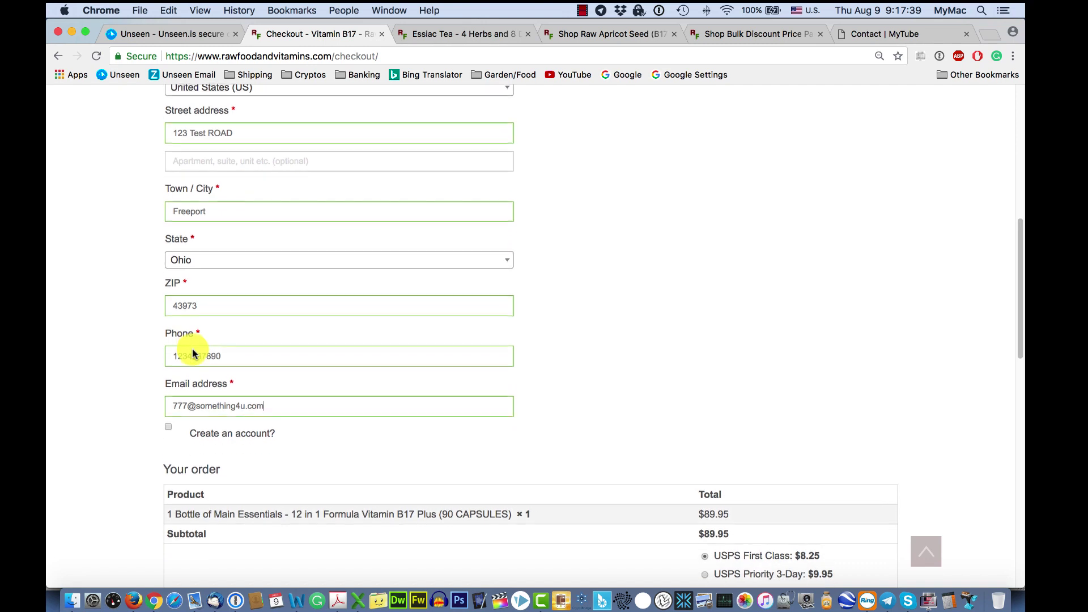
{"action": "scroll", "coordinate": [192, 352], "scroll_direction": "up", "scroll_amount": 15}
{"action": "scroll", "coordinate": [192, 351], "scroll_direction": "down", "scroll_amount": 7}
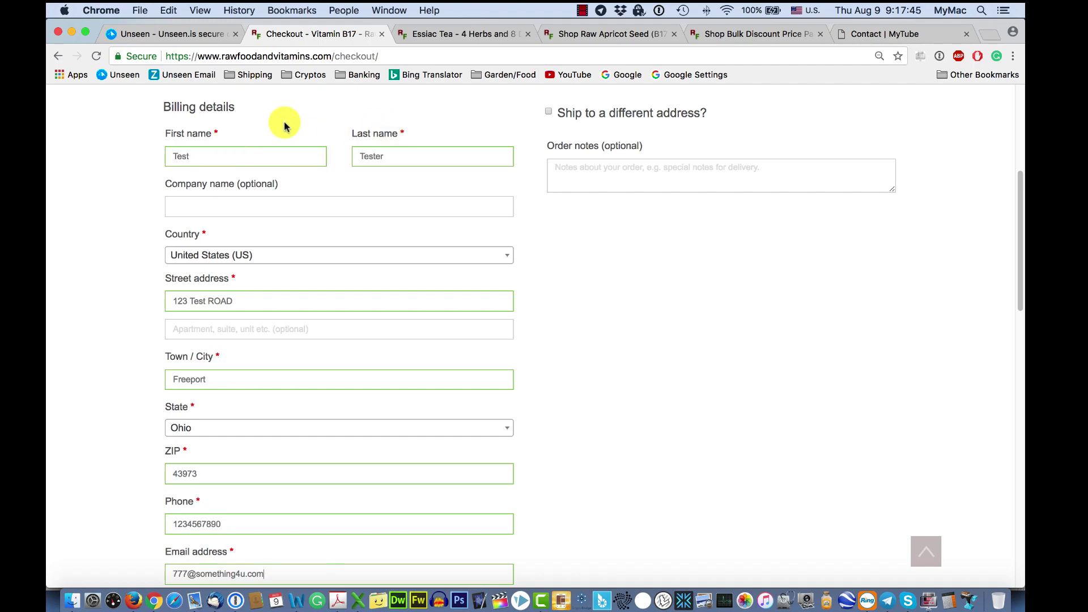
{"action": "left_click", "coordinate": [548, 114]}
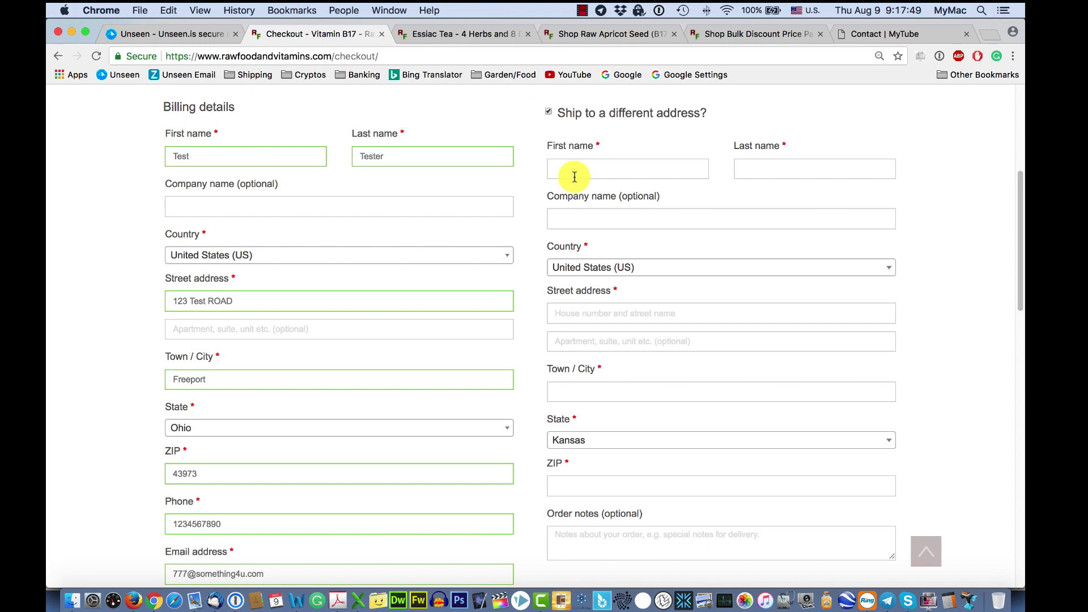
{"action": "left_click", "coordinate": [548, 114]}
{"action": "left_click", "coordinate": [548, 114]}
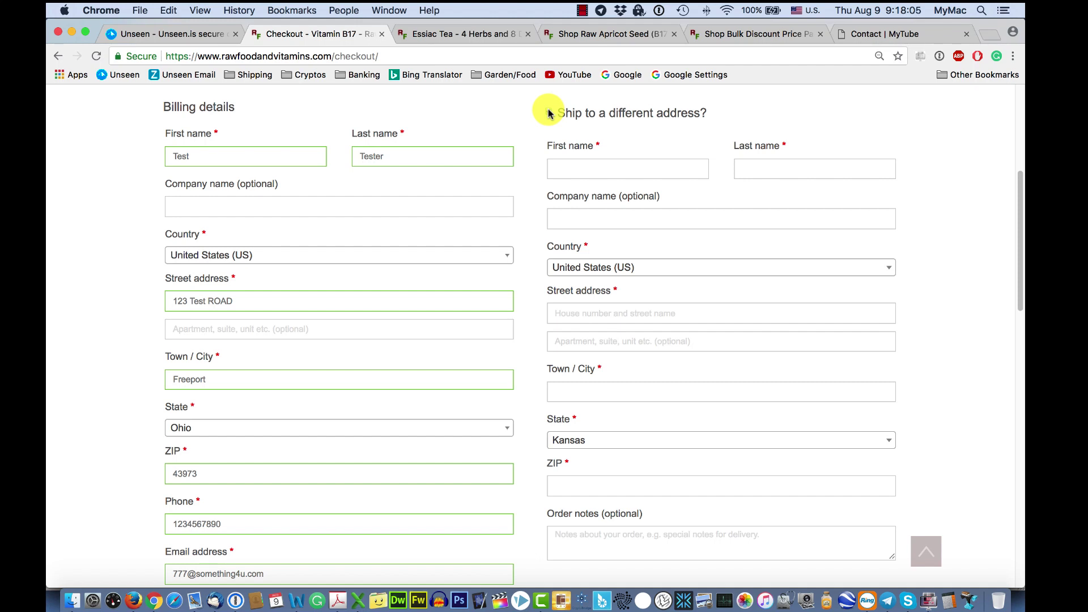
{"action": "left_click", "coordinate": [548, 114]}
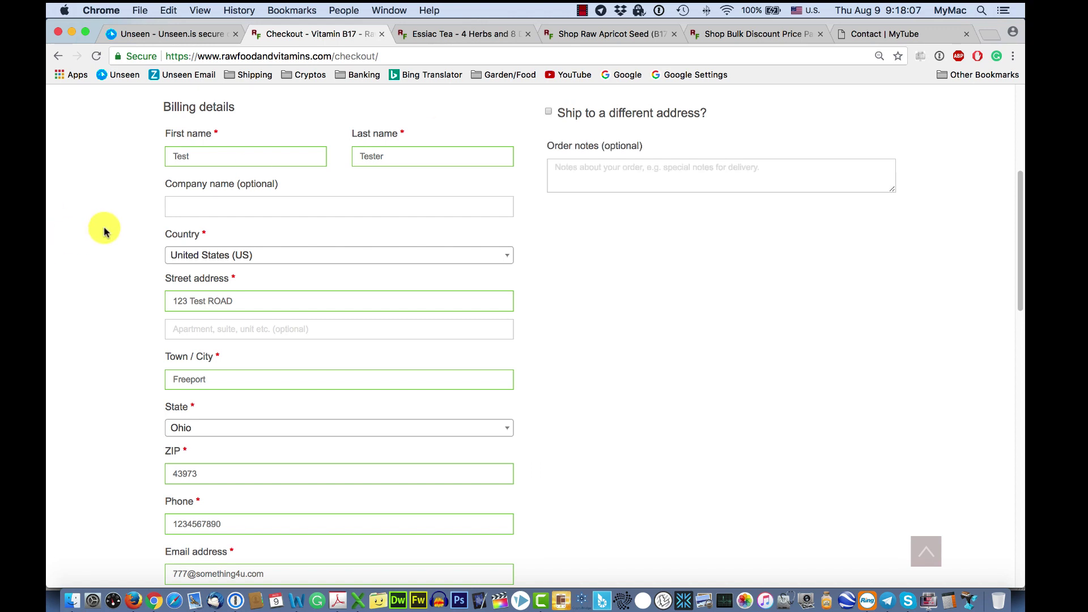
Step: Scroll past the $98.20 order summary and select Bank Wire Transfer / Bitcoin / Altcoins
{"action": "scroll", "coordinate": [104, 231], "scroll_direction": "down", "scroll_amount": 5}
{"action": "scroll", "coordinate": [104, 231], "scroll_direction": "down", "scroll_amount": 2}
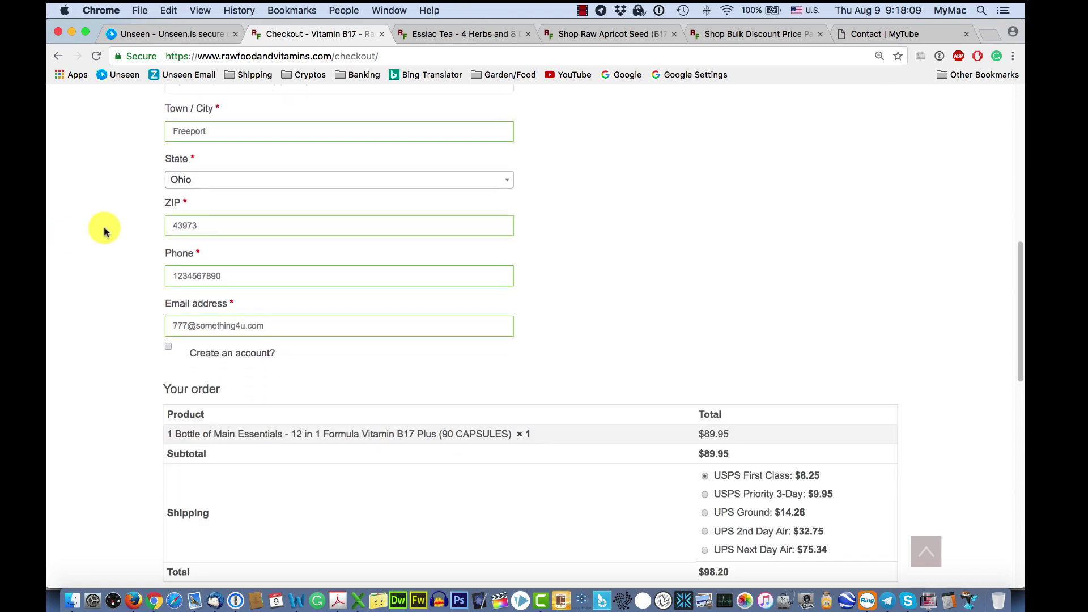
{"action": "scroll", "coordinate": [104, 231], "scroll_direction": "down", "scroll_amount": 2}
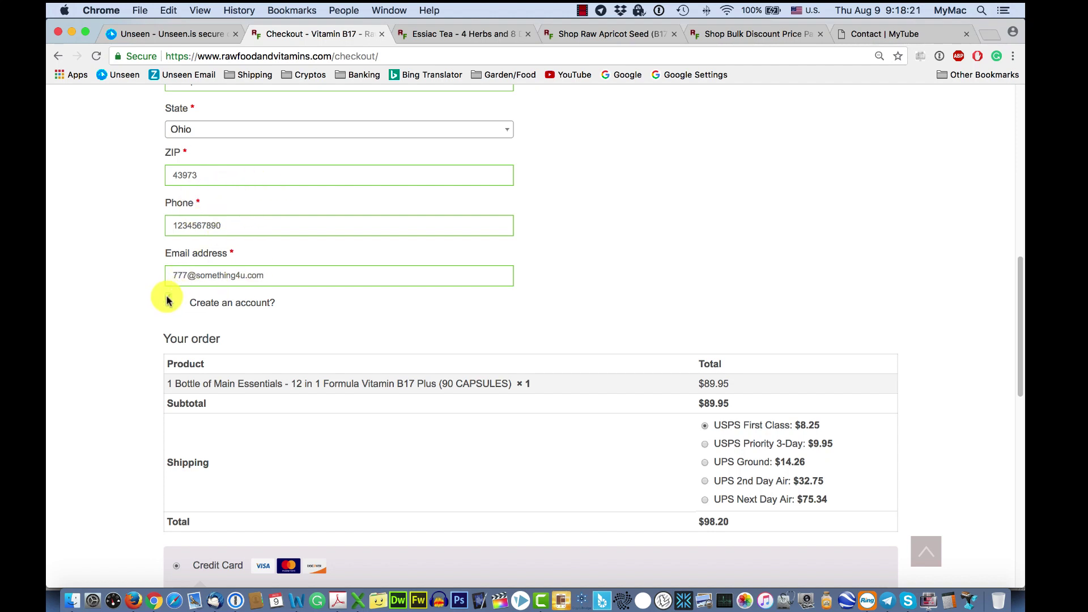
{"action": "scroll", "coordinate": [116, 300], "scroll_direction": "down", "scroll_amount": 5}
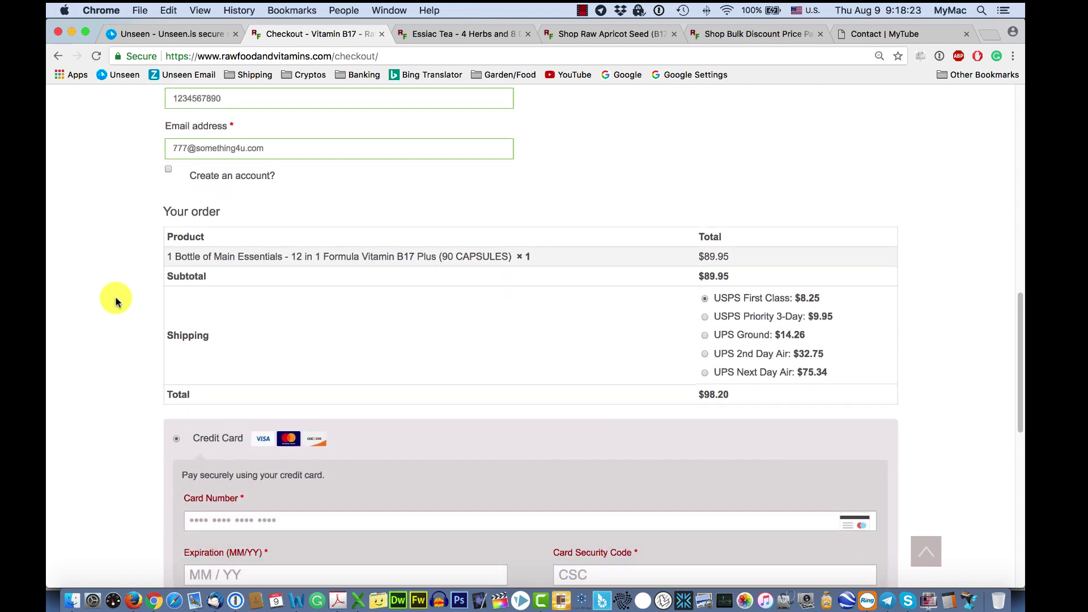
{"action": "scroll", "coordinate": [131, 252], "scroll_direction": "down", "scroll_amount": 2}
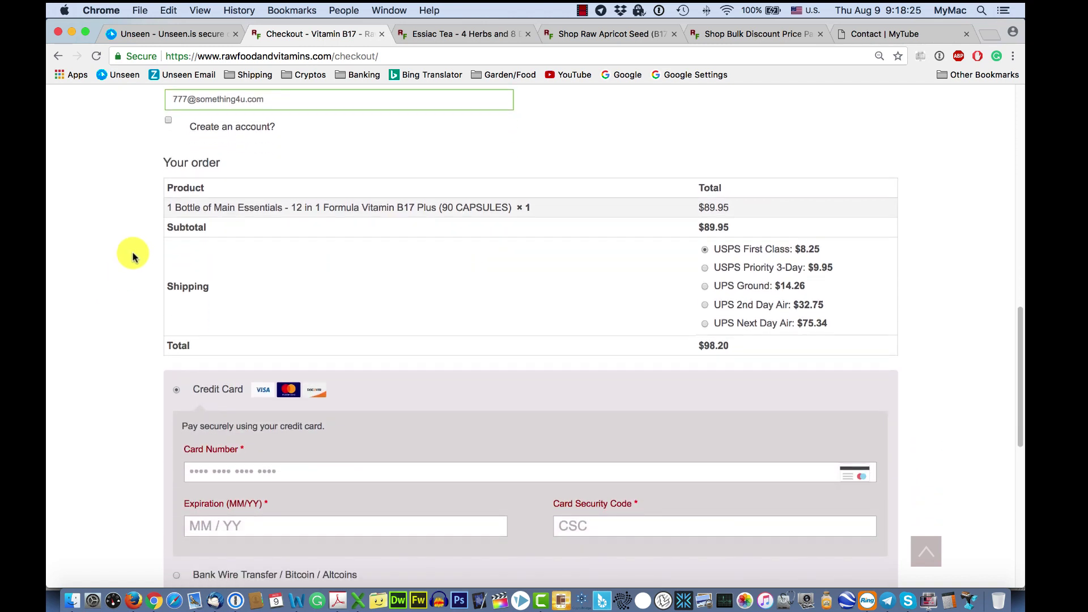
{"action": "scroll", "coordinate": [132, 256], "scroll_direction": "down", "scroll_amount": 2}
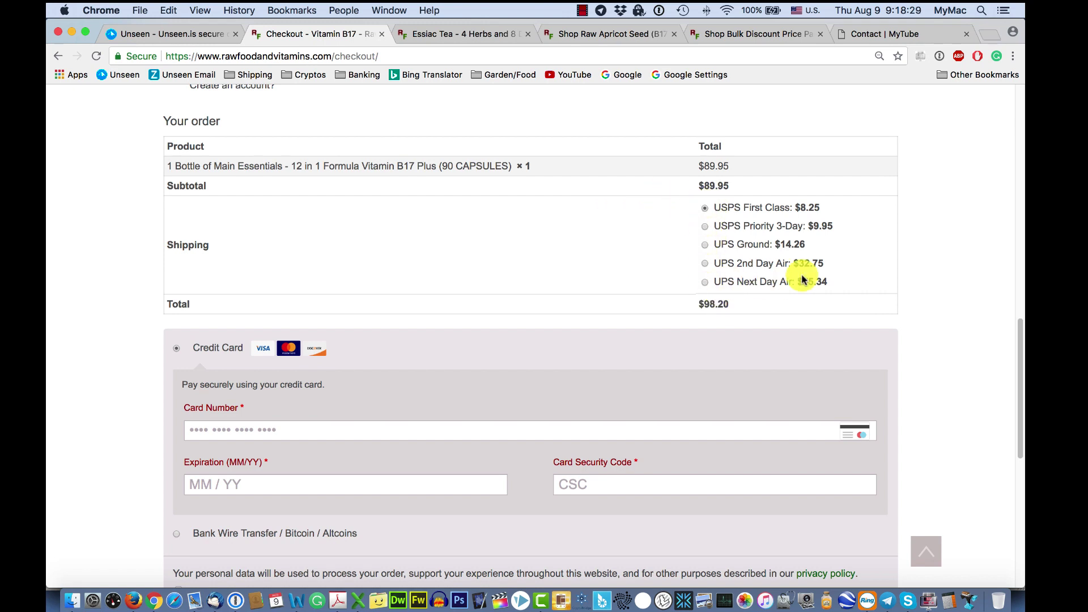
{"action": "scroll", "coordinate": [48, 275], "scroll_direction": "down", "scroll_amount": 2}
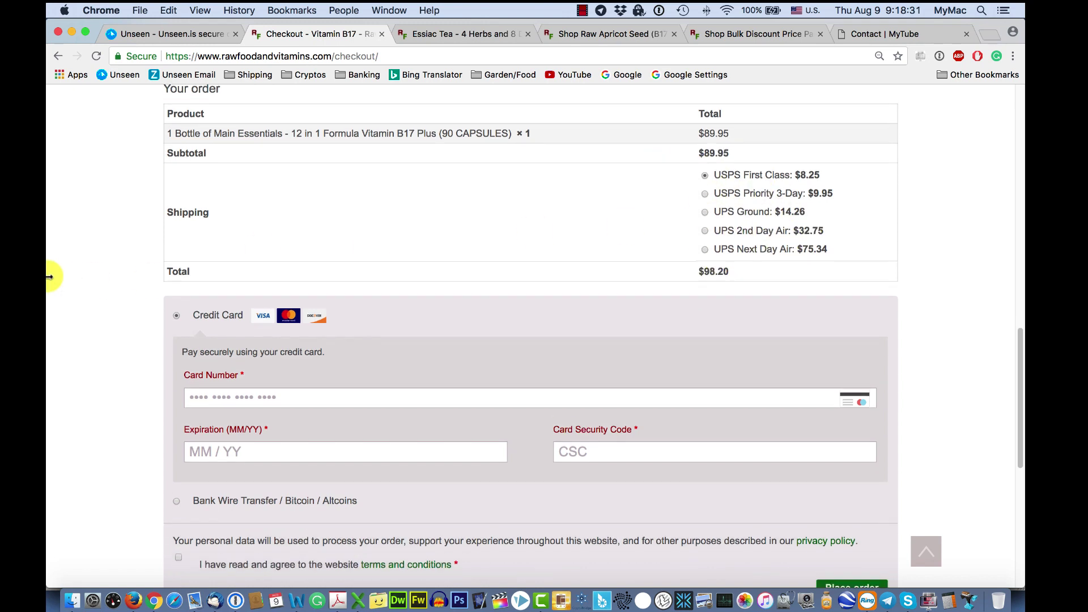
{"action": "scroll", "coordinate": [49, 276], "scroll_direction": "down", "scroll_amount": 1}
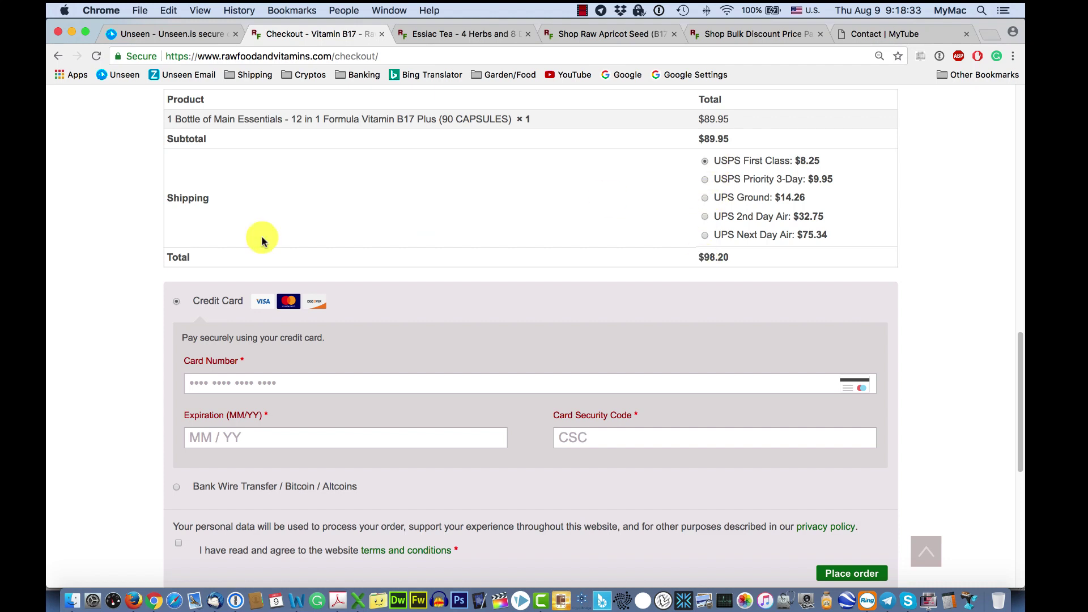
{"action": "scroll", "coordinate": [68, 280], "scroll_direction": "down", "scroll_amount": 5}
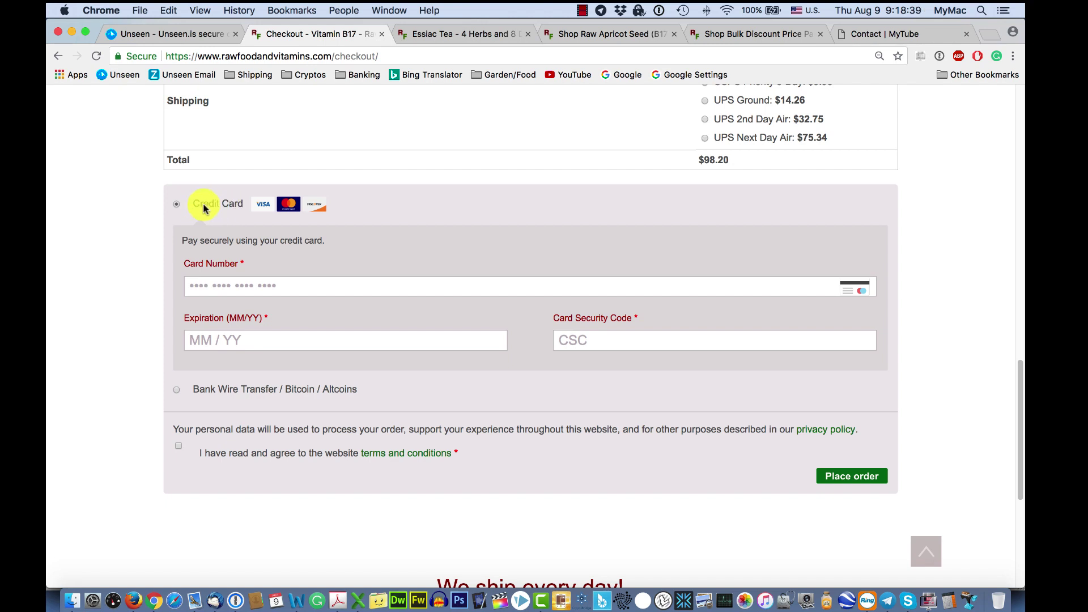
{"action": "left_click", "coordinate": [176, 391]}
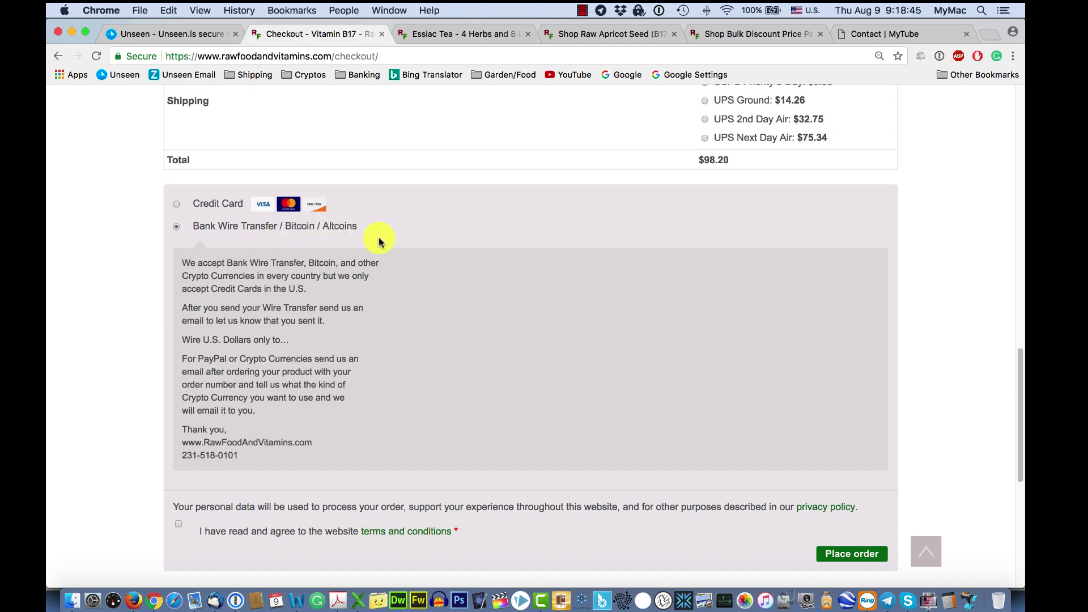
Step: Tick the terms-and-conditions agreement and bring up the terms link's options
{"action": "scroll", "coordinate": [255, 266], "scroll_direction": "down", "scroll_amount": 3}
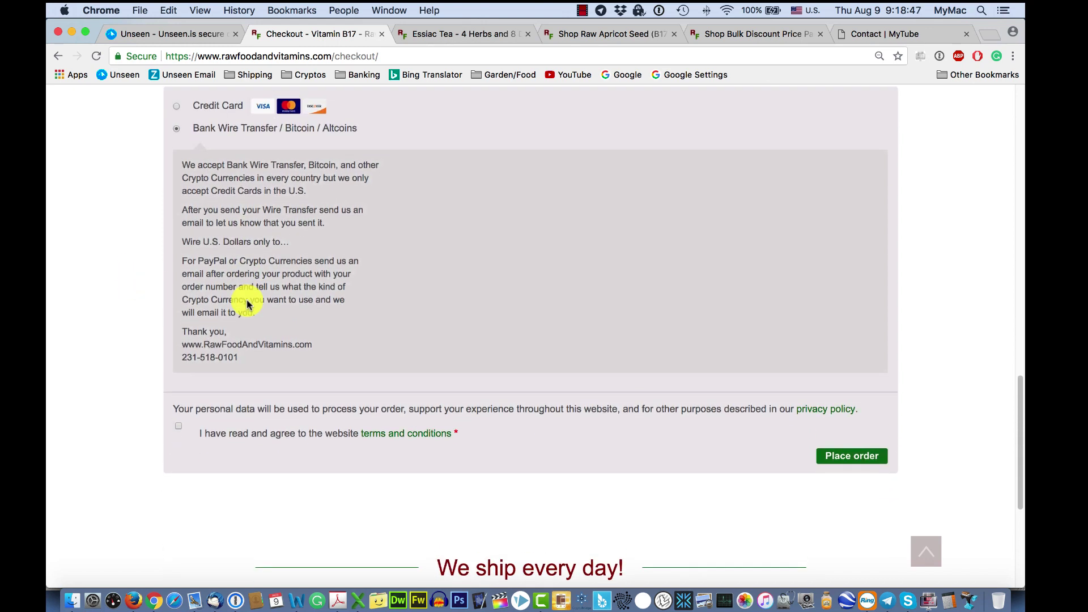
{"action": "scroll", "coordinate": [249, 311], "scroll_direction": "up", "scroll_amount": 2}
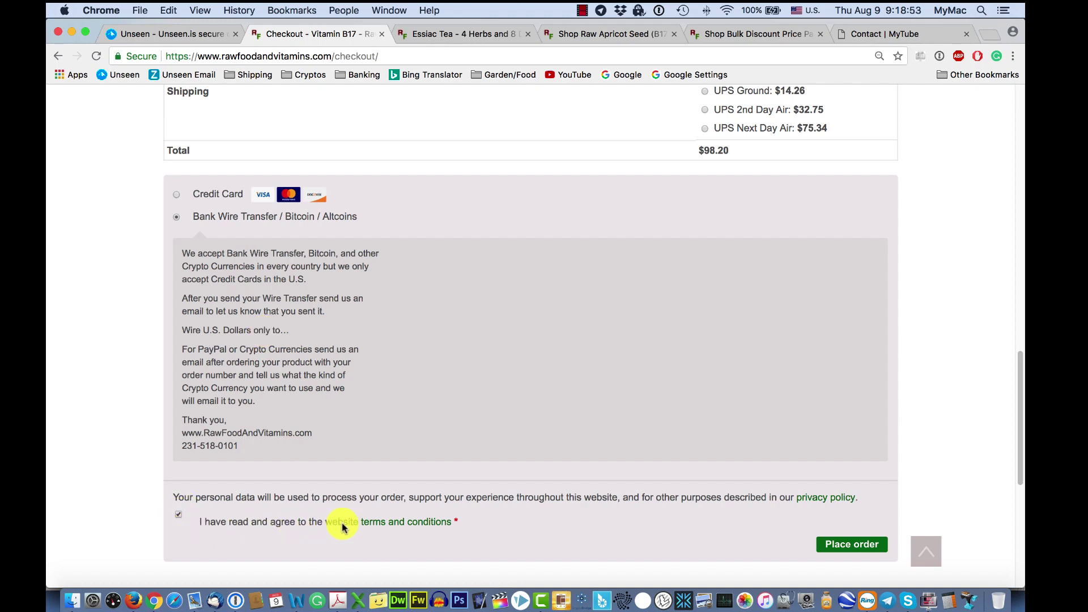
{"action": "right_click", "coordinate": [401, 524]}
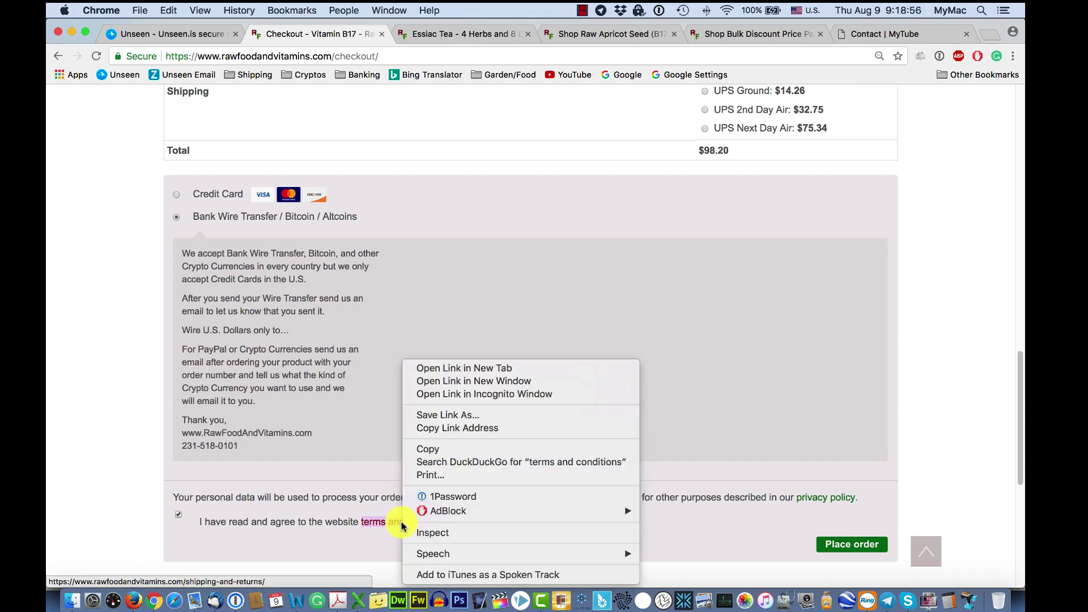
Step: Open the Shipping and Returns terms in a new tab and read through them
{"action": "left_click", "coordinate": [408, 367]}
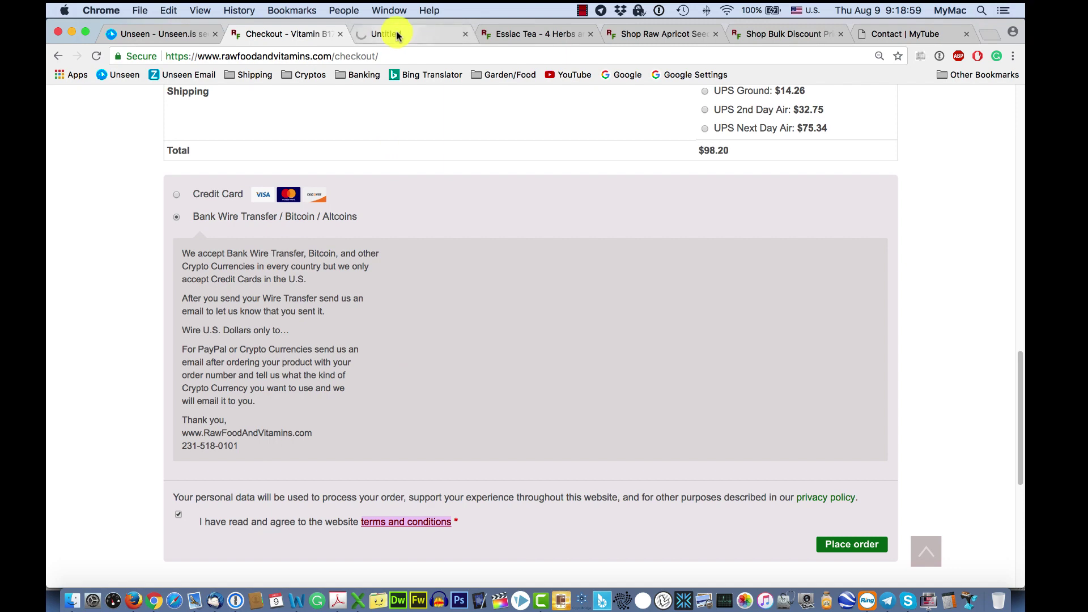
{"action": "left_click", "coordinate": [401, 32]}
{"action": "scroll", "coordinate": [205, 292], "scroll_direction": "down", "scroll_amount": 5}
{"action": "scroll", "coordinate": [205, 290], "scroll_direction": "down", "scroll_amount": 10}
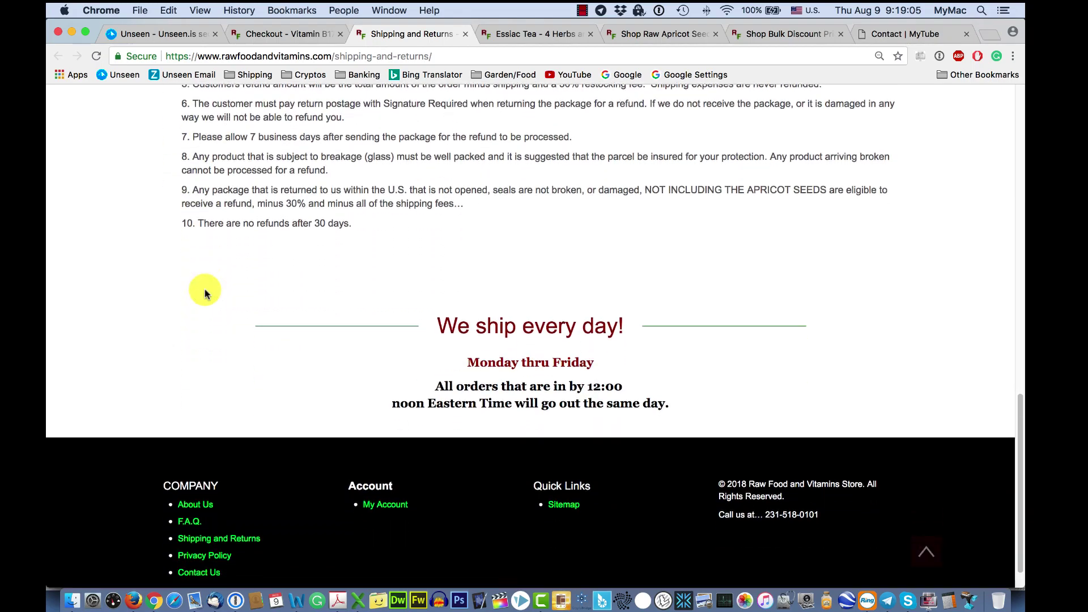
{"action": "scroll", "coordinate": [205, 292], "scroll_direction": "up", "scroll_amount": 15}
{"action": "scroll", "coordinate": [205, 292], "scroll_direction": "up", "scroll_amount": 3}
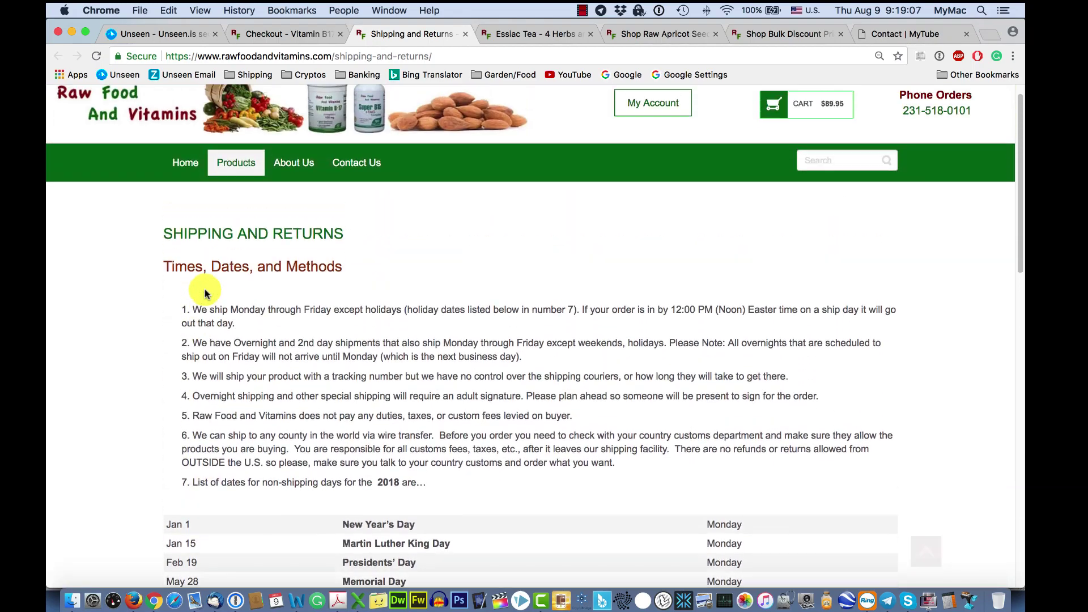
{"action": "scroll", "coordinate": [205, 292], "scroll_direction": "down", "scroll_amount": 5}
{"action": "scroll", "coordinate": [205, 289], "scroll_direction": "up", "scroll_amount": 5}
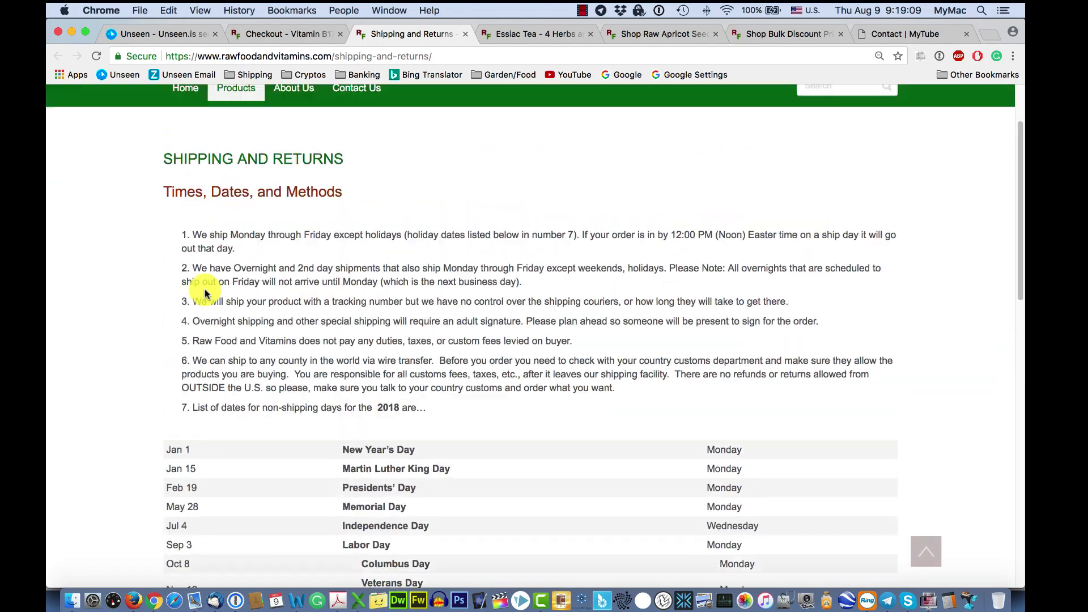
Step: Return to the Checkout tab and place the $98.20 order
{"action": "left_click", "coordinate": [266, 35]}
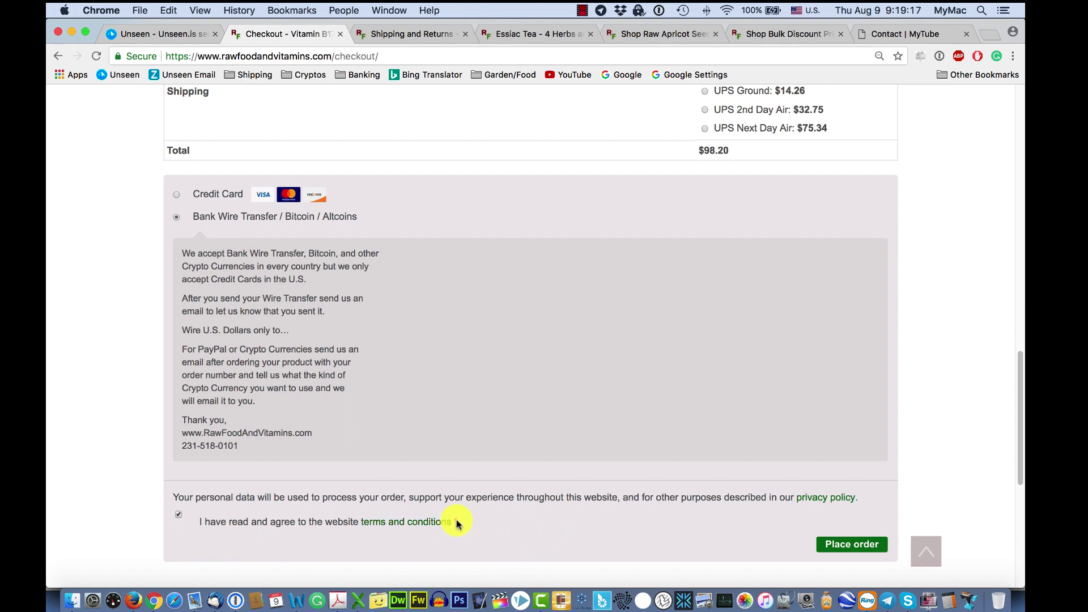
{"action": "scroll", "coordinate": [640, 524], "scroll_direction": "up", "scroll_amount": 10}
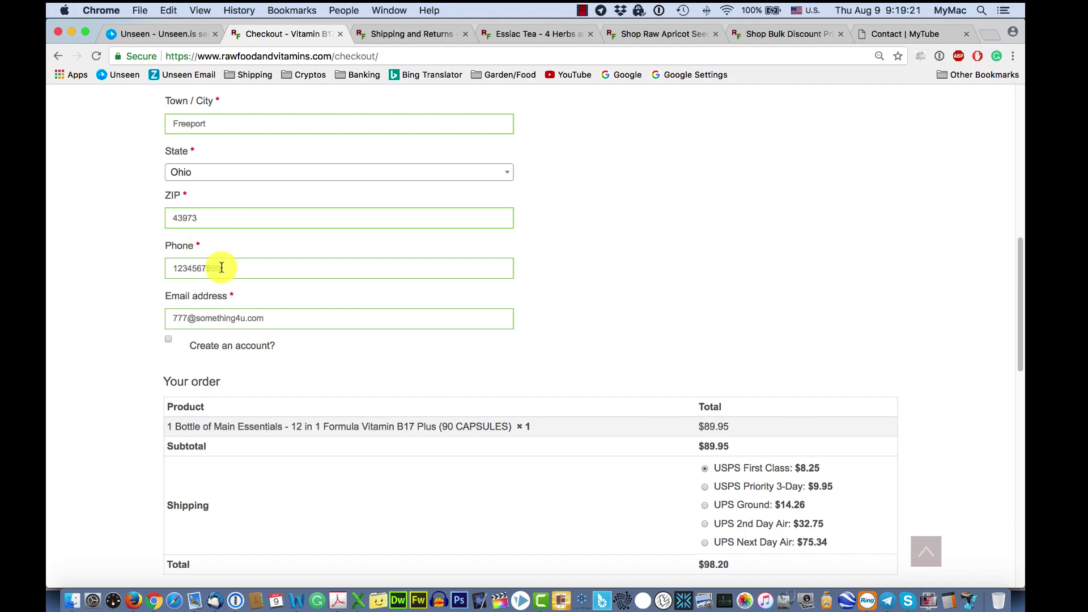
{"action": "scroll", "coordinate": [506, 348], "scroll_direction": "down", "scroll_amount": 10}
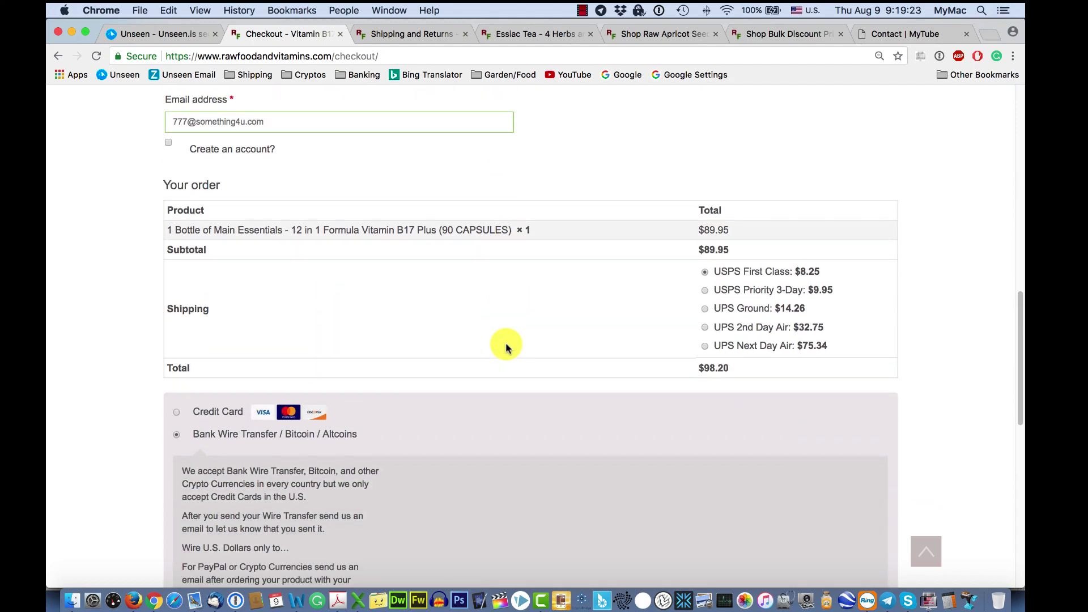
{"action": "left_click", "coordinate": [855, 347]}
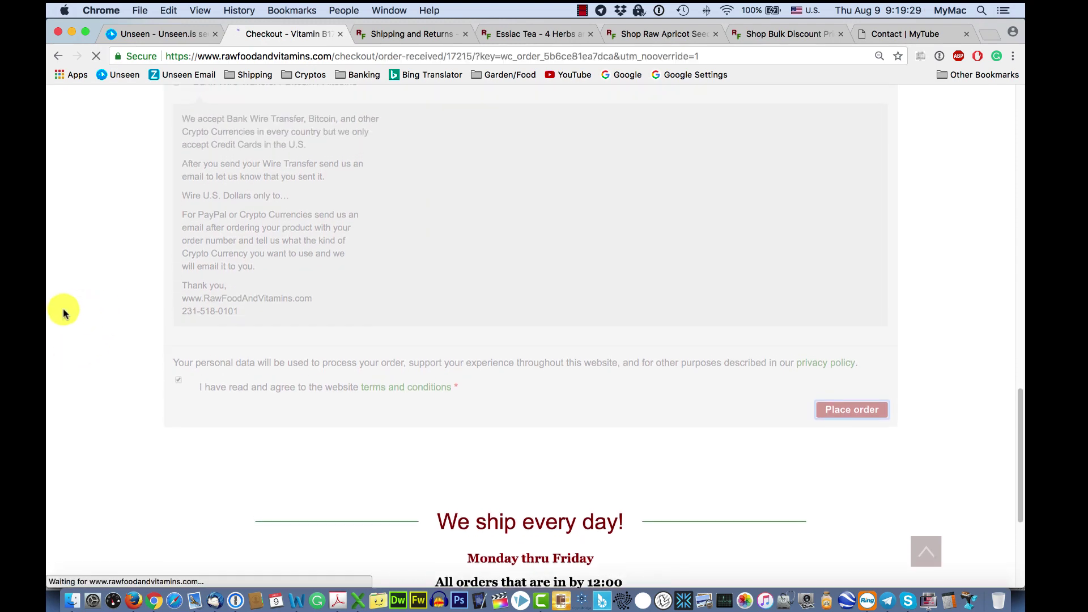
Step: Review the $98.20 order confirmation, the store's bank details and the order details
{"action": "scroll", "coordinate": [65, 310], "scroll_direction": "down", "scroll_amount": 3}
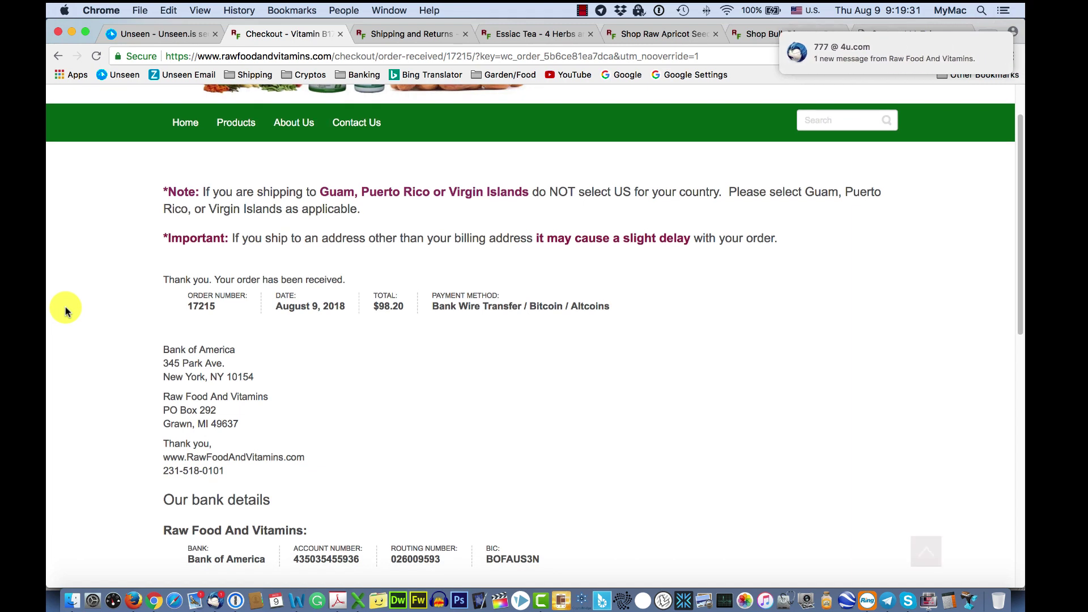
{"action": "scroll", "coordinate": [170, 305], "scroll_direction": "down", "scroll_amount": 1}
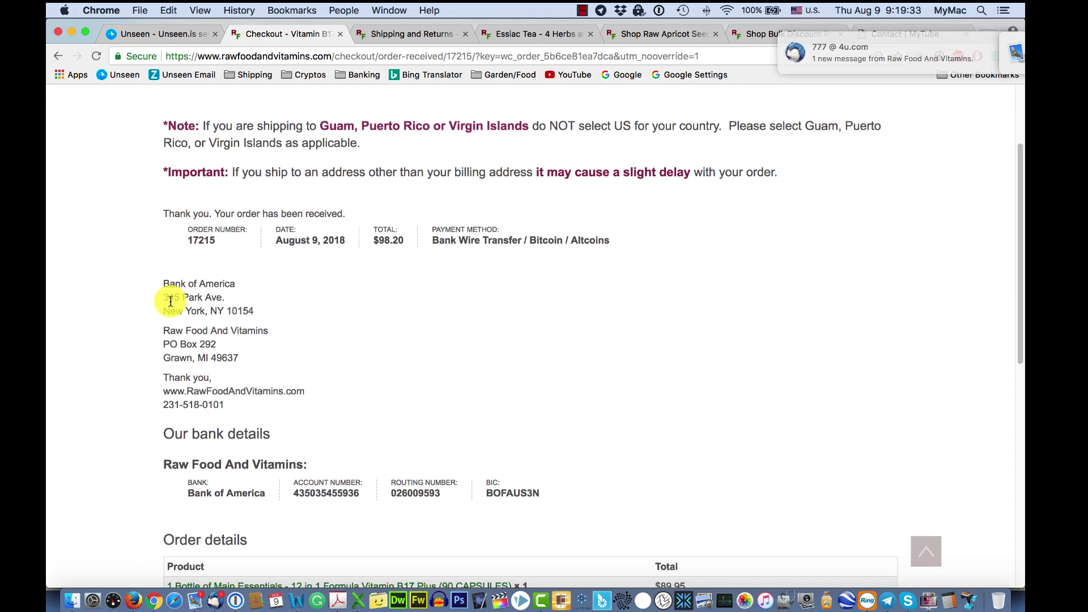
{"action": "mouse_move", "coordinate": [915, 57]}
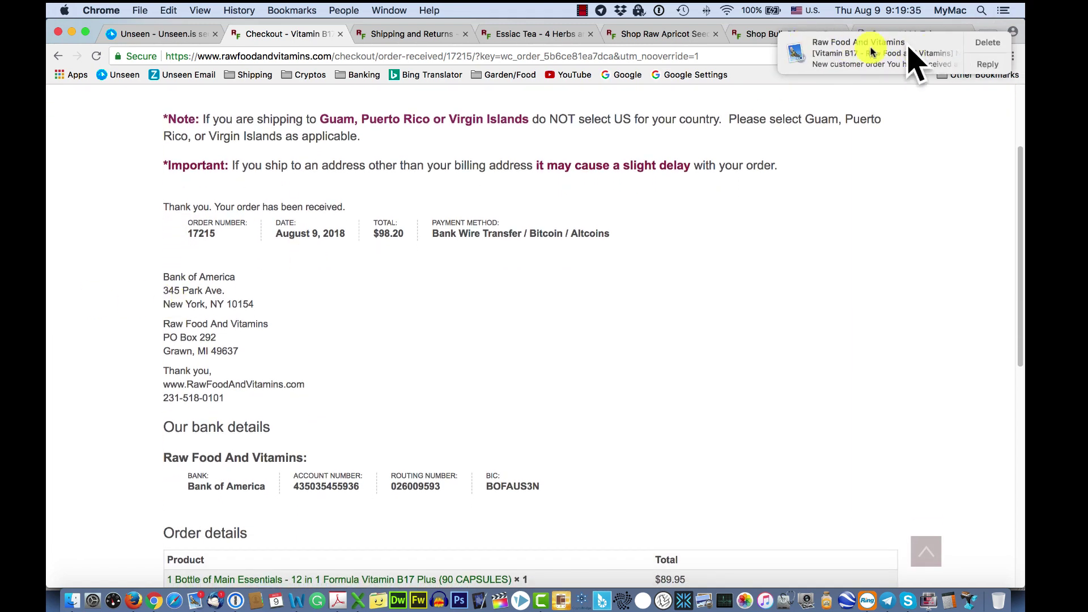
{"action": "scroll", "coordinate": [90, 200], "scroll_direction": "down", "scroll_amount": 1}
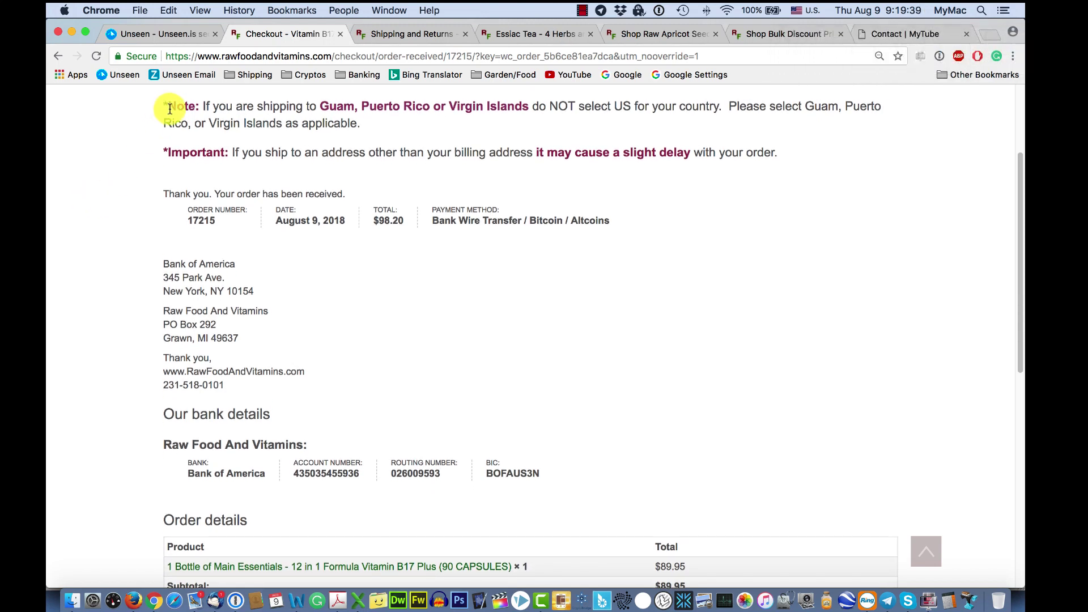
{"action": "scroll", "coordinate": [191, 209], "scroll_direction": "up", "scroll_amount": 1}
{"action": "scroll", "coordinate": [191, 210], "scroll_direction": "up", "scroll_amount": 1}
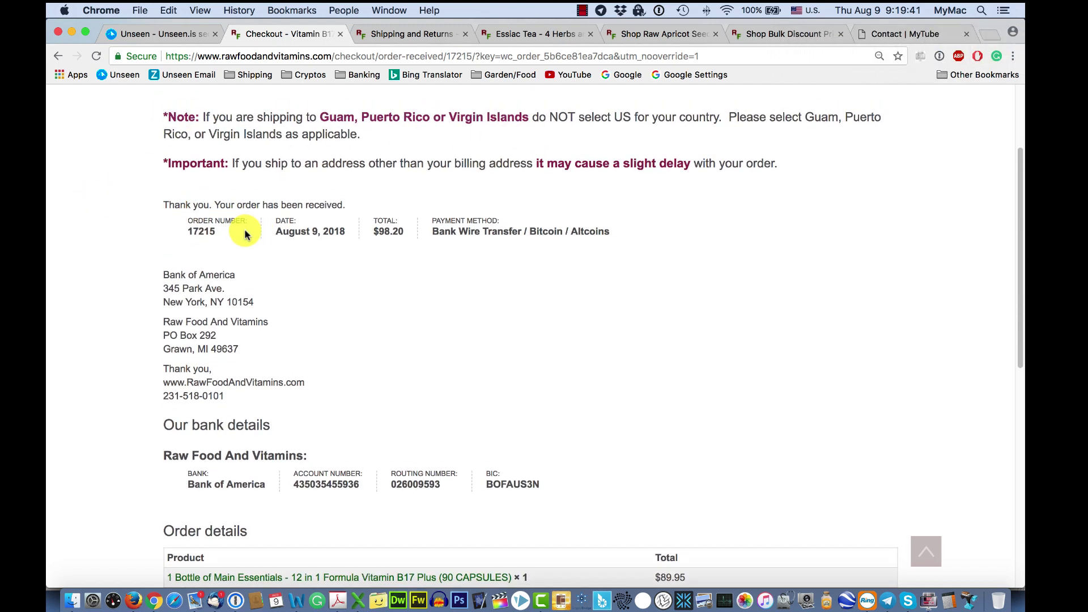
{"action": "scroll", "coordinate": [226, 333], "scroll_direction": "down", "scroll_amount": 5}
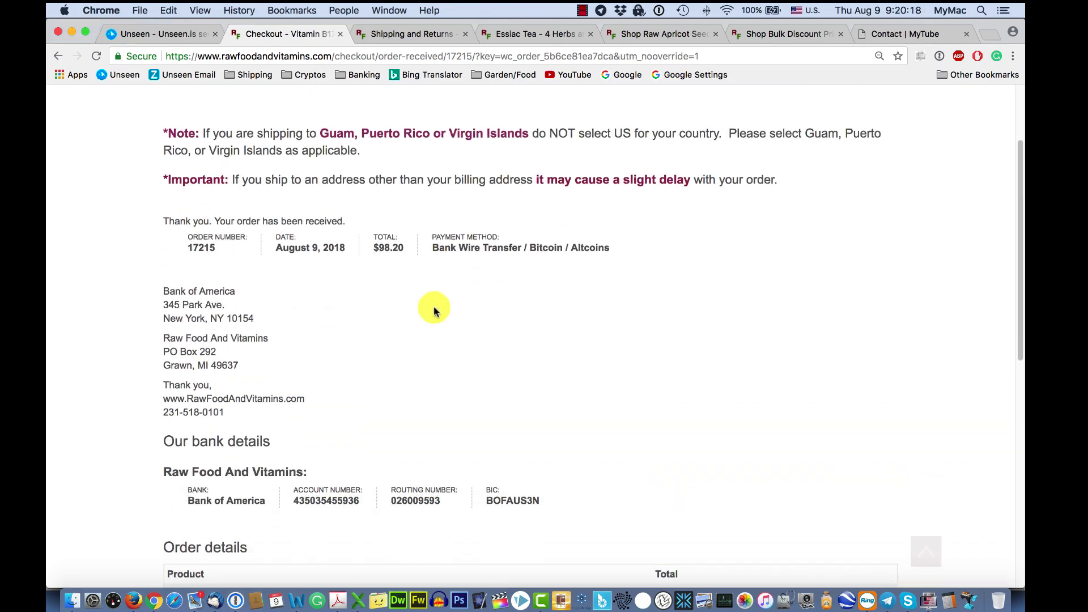
{"action": "scroll", "coordinate": [434, 310], "scroll_direction": "down", "scroll_amount": 3}
{"action": "scroll", "coordinate": [433, 311], "scroll_direction": "up", "scroll_amount": 3}
{"action": "scroll", "coordinate": [433, 310], "scroll_direction": "down", "scroll_amount": 8}
{"action": "scroll", "coordinate": [433, 311], "scroll_direction": "up", "scroll_amount": 12}
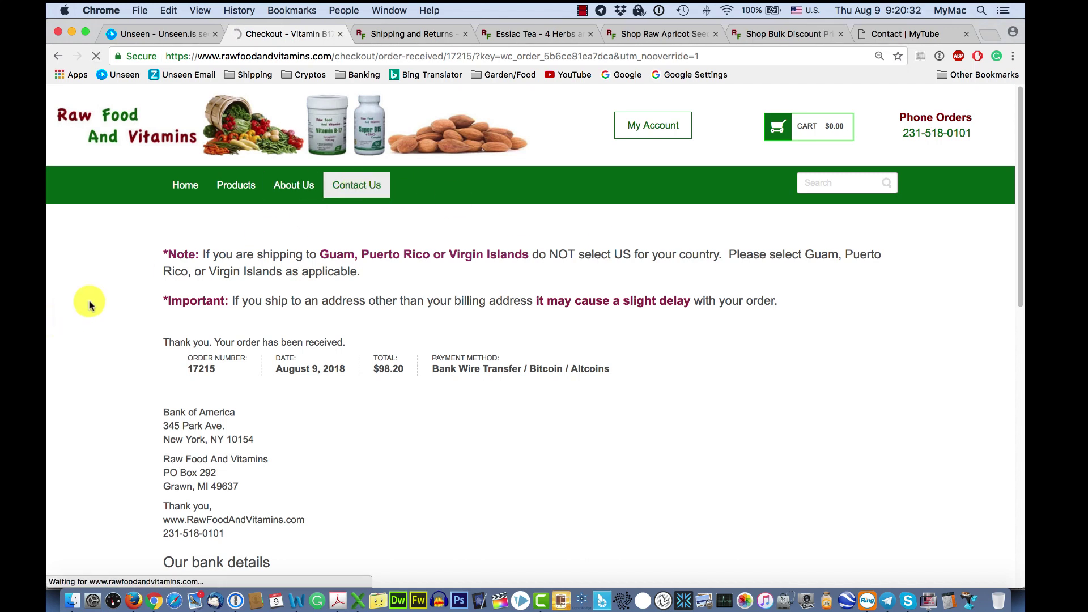
Step: Scroll down the Contact Us page to the contact form and Send button, then back up to the top
{"action": "scroll", "coordinate": [89, 305], "scroll_direction": "down", "scroll_amount": 5}
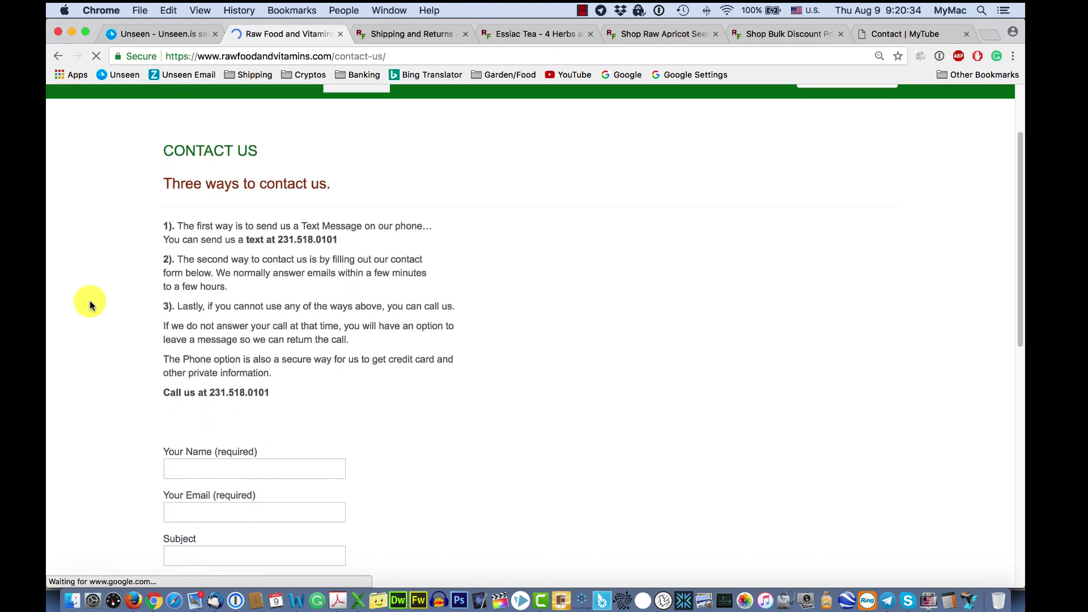
{"action": "scroll", "coordinate": [255, 283], "scroll_direction": "down", "scroll_amount": 1}
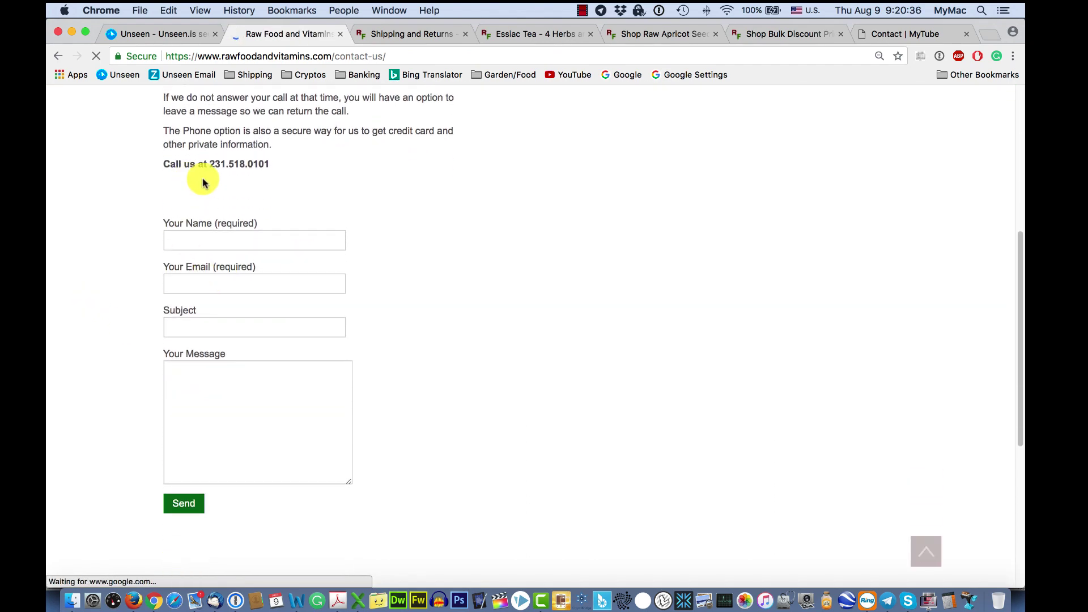
{"action": "scroll", "coordinate": [196, 354], "scroll_direction": "down", "scroll_amount": 1}
{"action": "scroll", "coordinate": [204, 357], "scroll_direction": "down", "scroll_amount": 4}
{"action": "scroll", "coordinate": [206, 357], "scroll_direction": "up", "scroll_amount": 6}
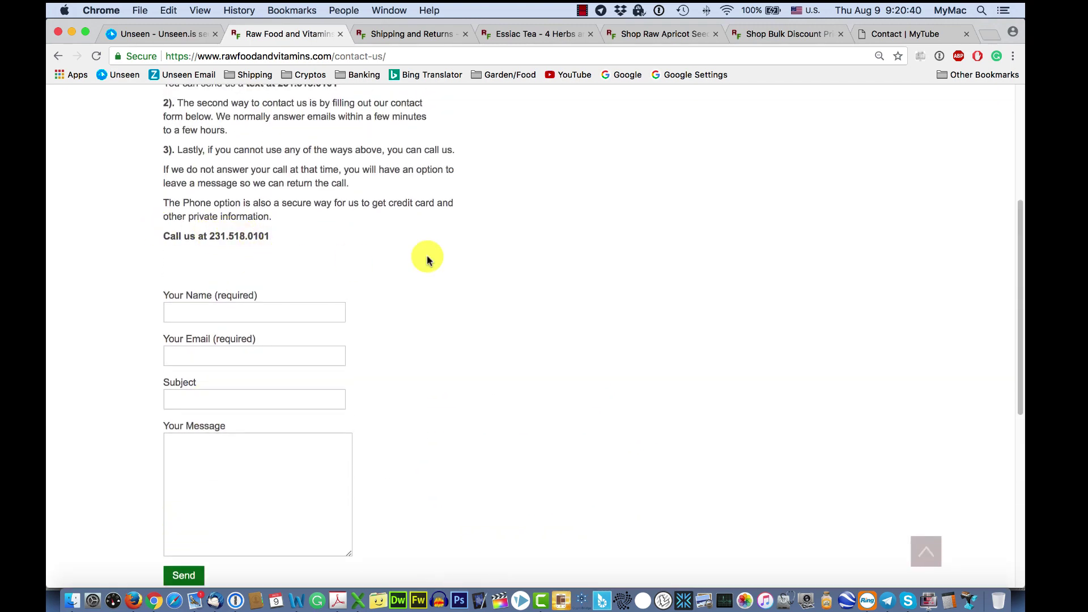
{"action": "scroll", "coordinate": [481, 252], "scroll_direction": "up", "scroll_amount": 5}
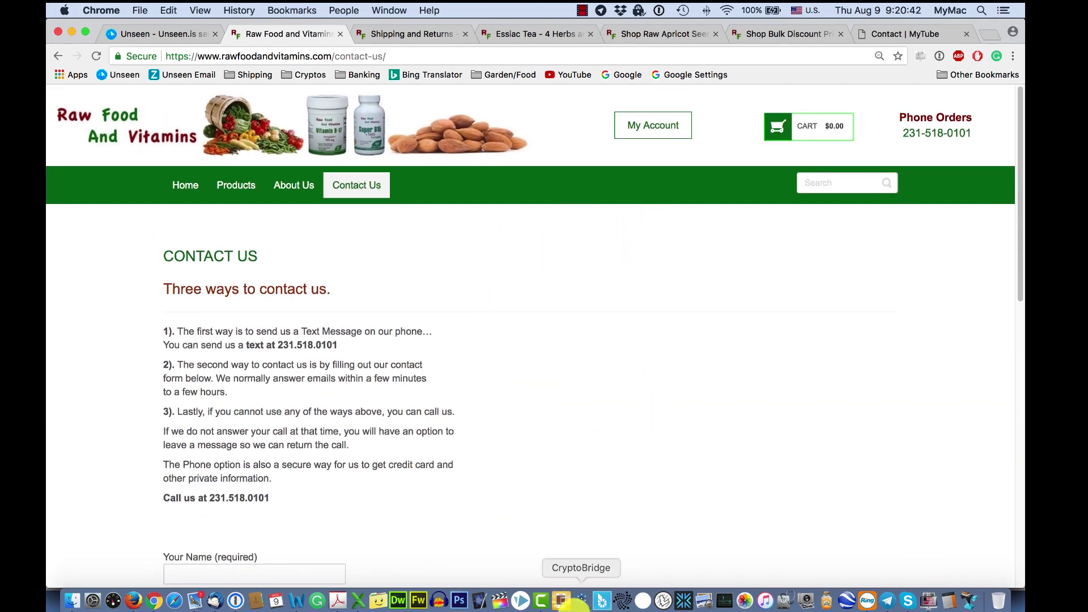